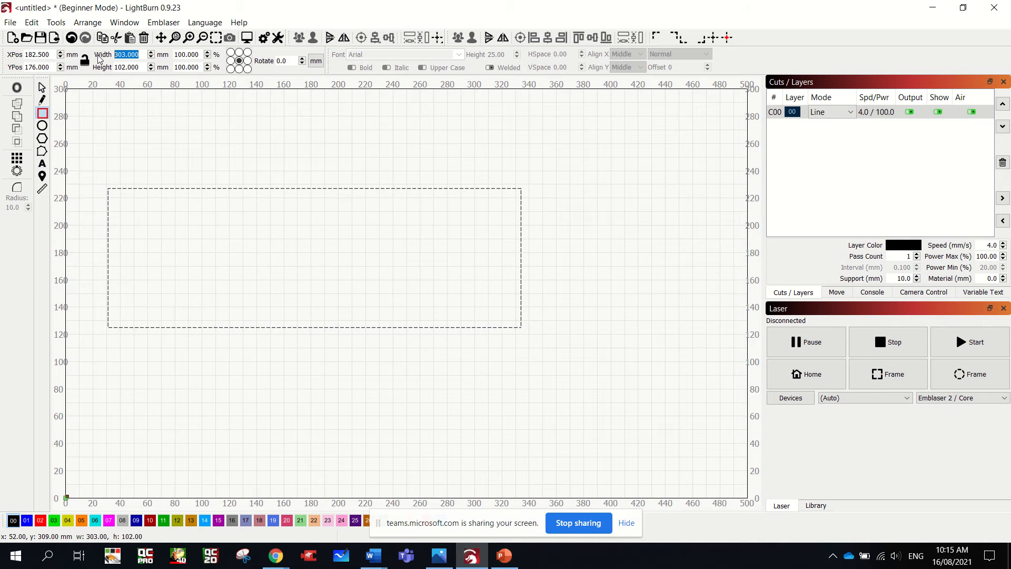
# - Set the rectangle's width to 240 mm and height to 890 mm, then deselect it
pyautogui.write('240')
pyautogui.press('Tab')
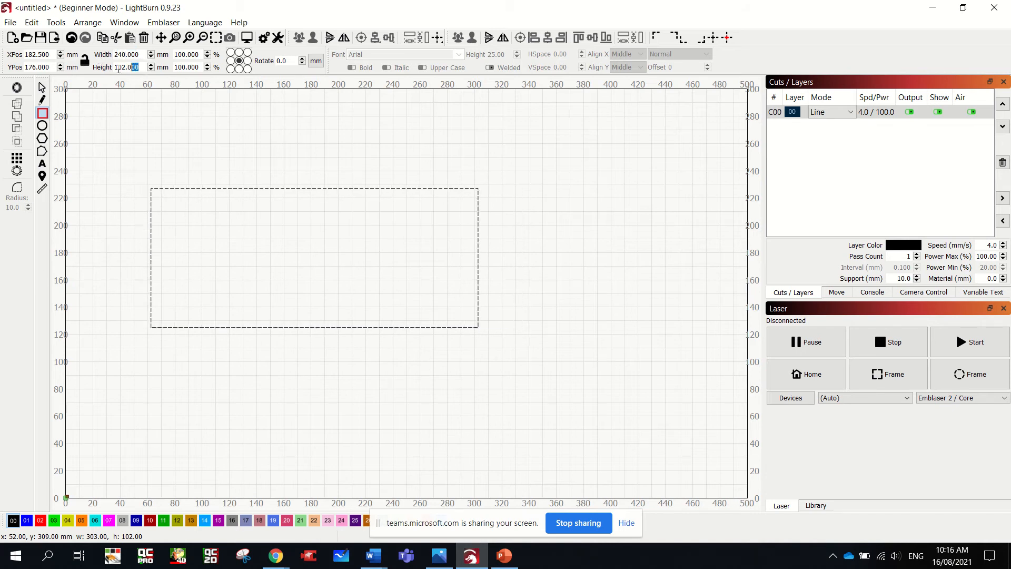
pyautogui.write('890')
pyautogui.press('Return')
pyautogui.scroll(-6, 264, 251)
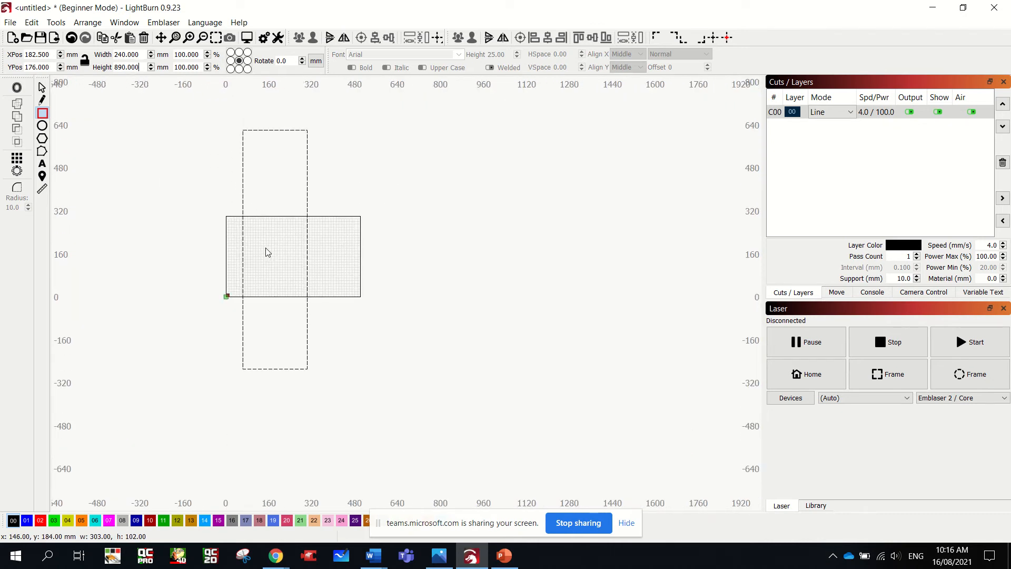
pyautogui.scroll(1, 266, 252)
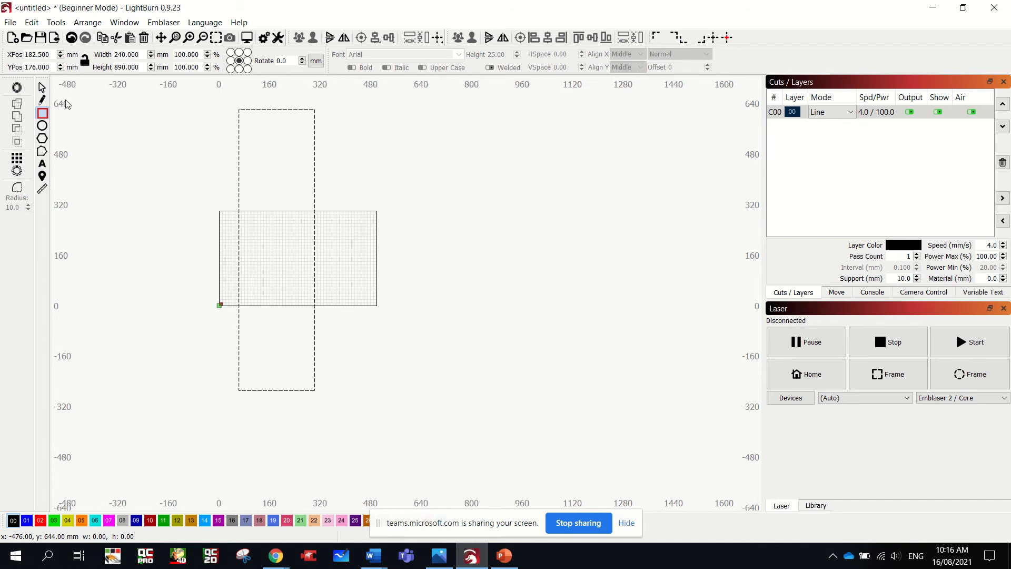
pyautogui.click(43, 88)
pyautogui.click(354, 248)
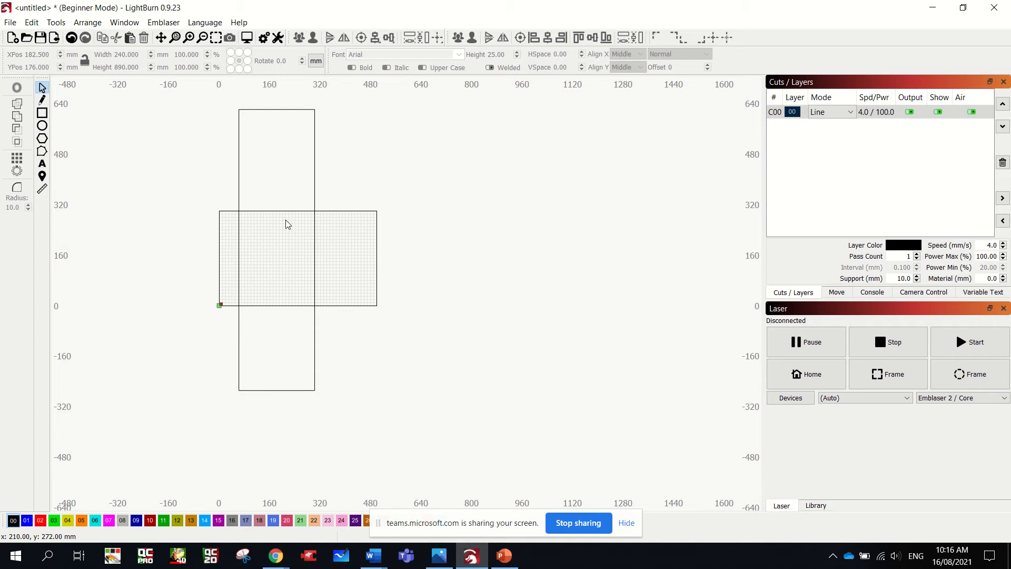
# - Start importing a file into the project, browsing the Pictures folder
pyautogui.click(11, 22)
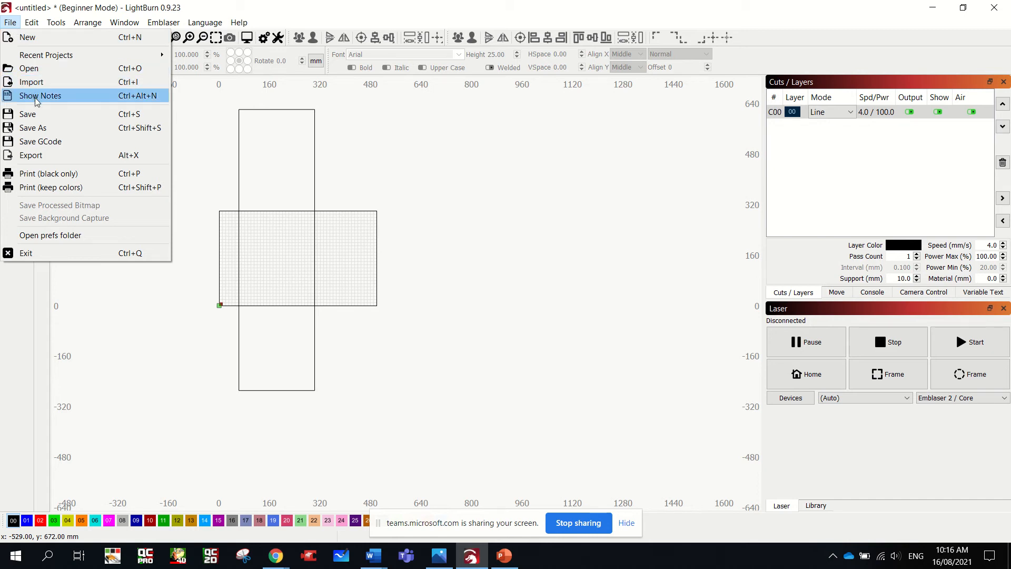
pyautogui.click(71, 82)
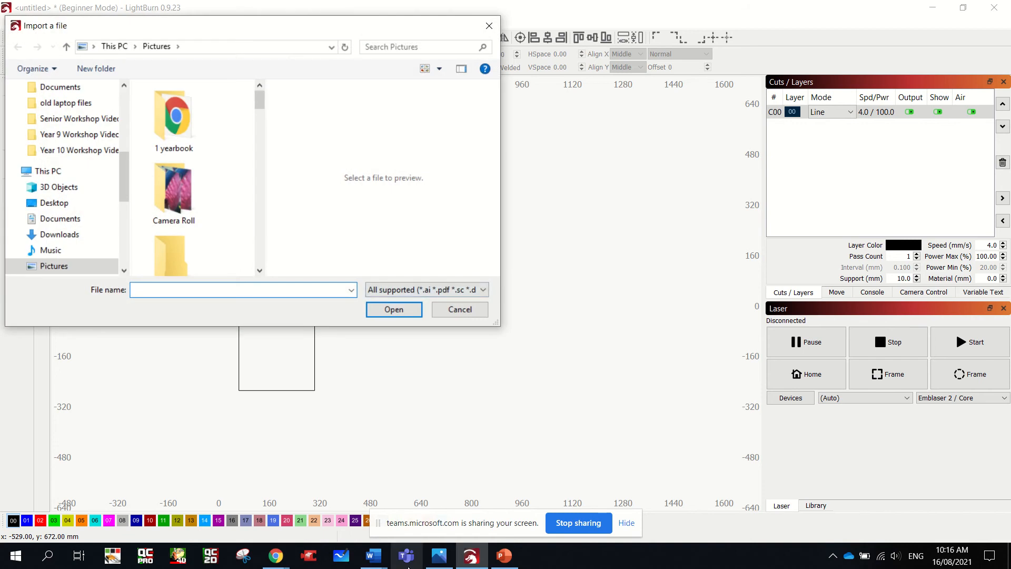
# - Switch to the Microsoft Teams meeting in Chrome, admit the person waiting in the lobby, and return to LightBurn
pyautogui.moveTo(274, 562)
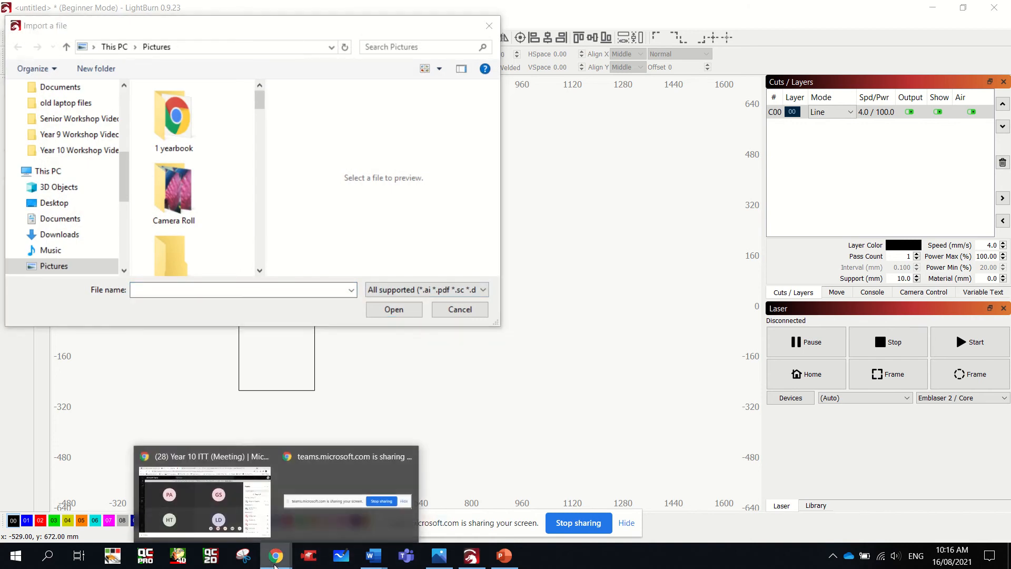
pyautogui.click(241, 528)
pyautogui.click(987, 264)
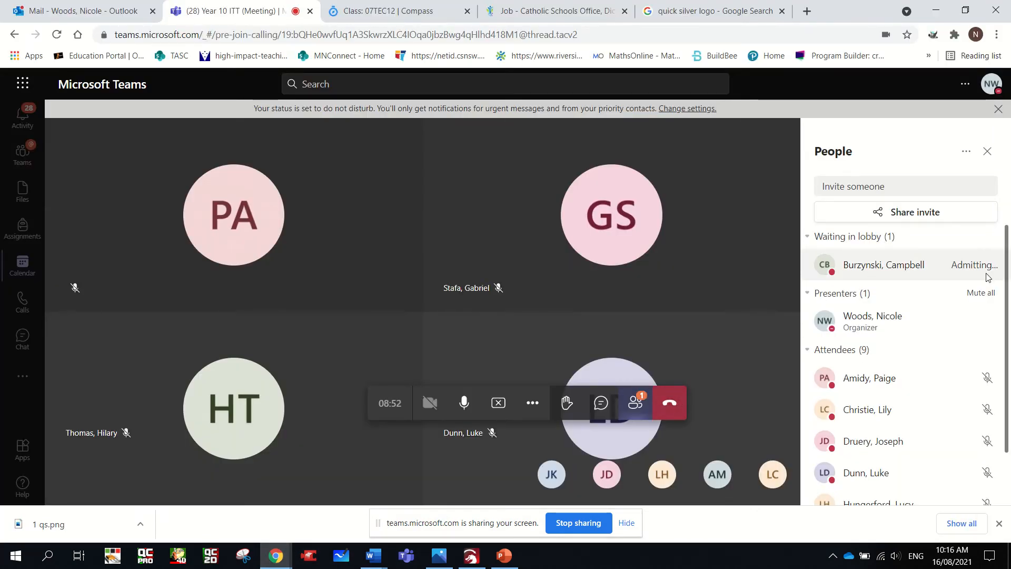
pyautogui.click(471, 556)
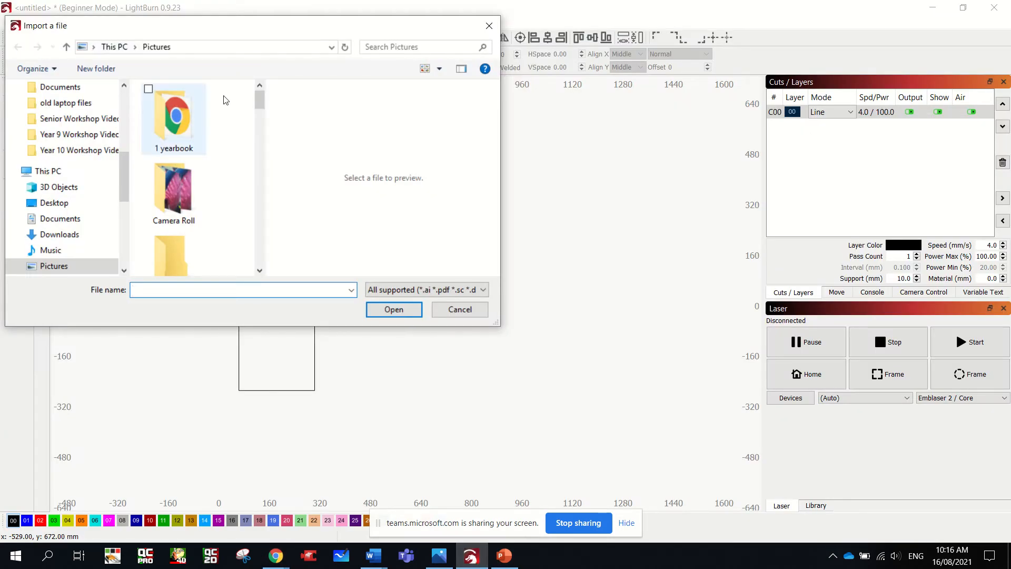
# - Import the image 1 qs.png from the Pictures folder
pyautogui.moveTo(260, 100); pyautogui.dragTo(251, 156)
pyautogui.click(195, 149)
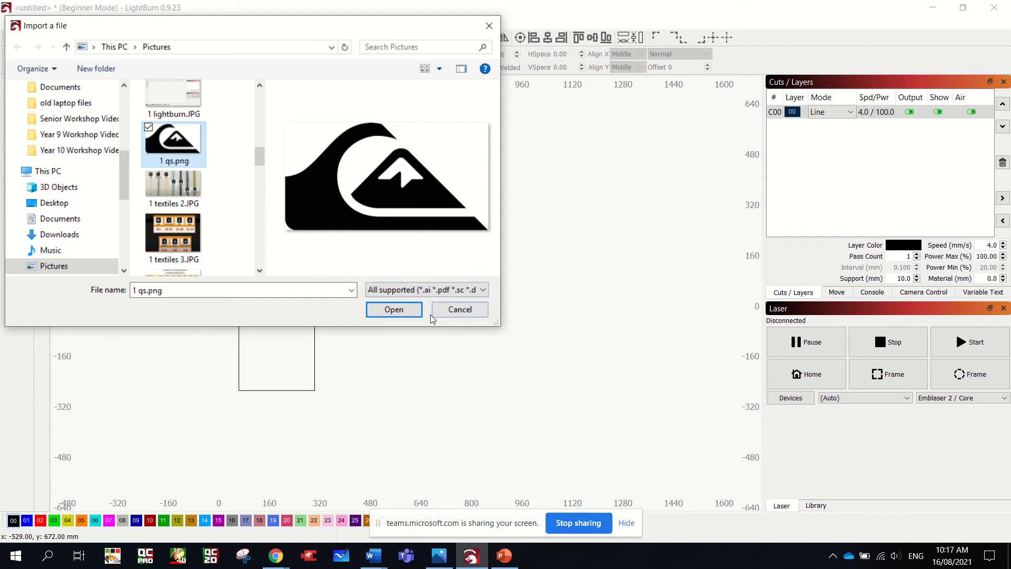
pyautogui.click(405, 311)
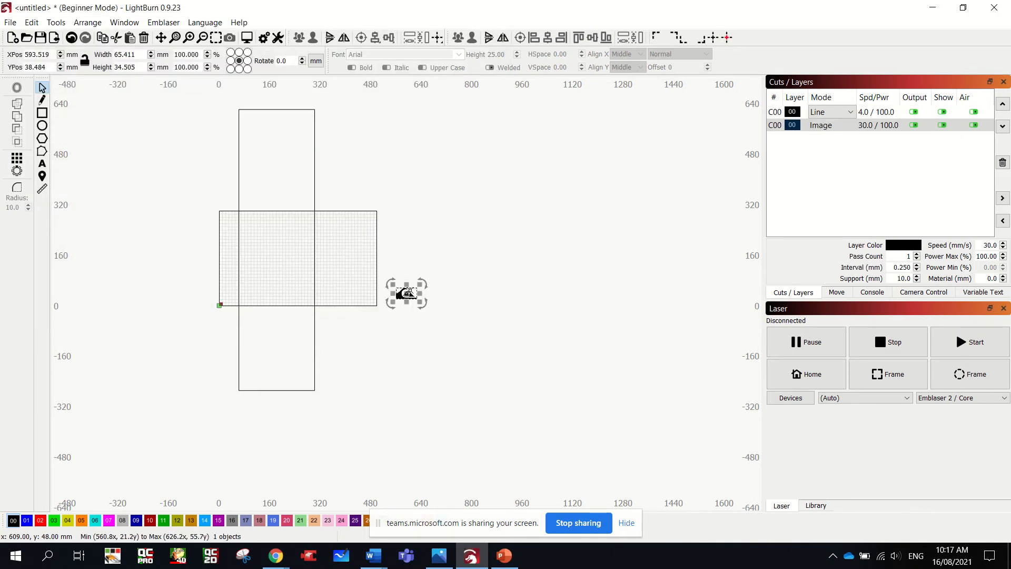
# - Place the logo image inside the tall rectangle at about 196 × 103 mm and align its centre with the rectangle's
pyautogui.moveTo(405, 293); pyautogui.dragTo(279, 244)
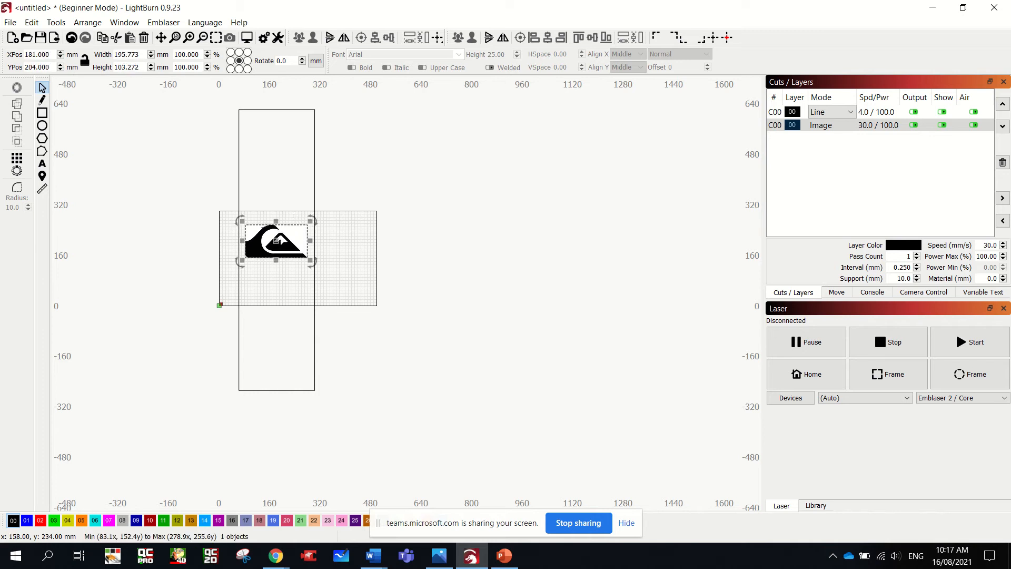
pyautogui.keyDown('shift'); pyautogui.click(237, 190); pyautogui.keyUp('shift')
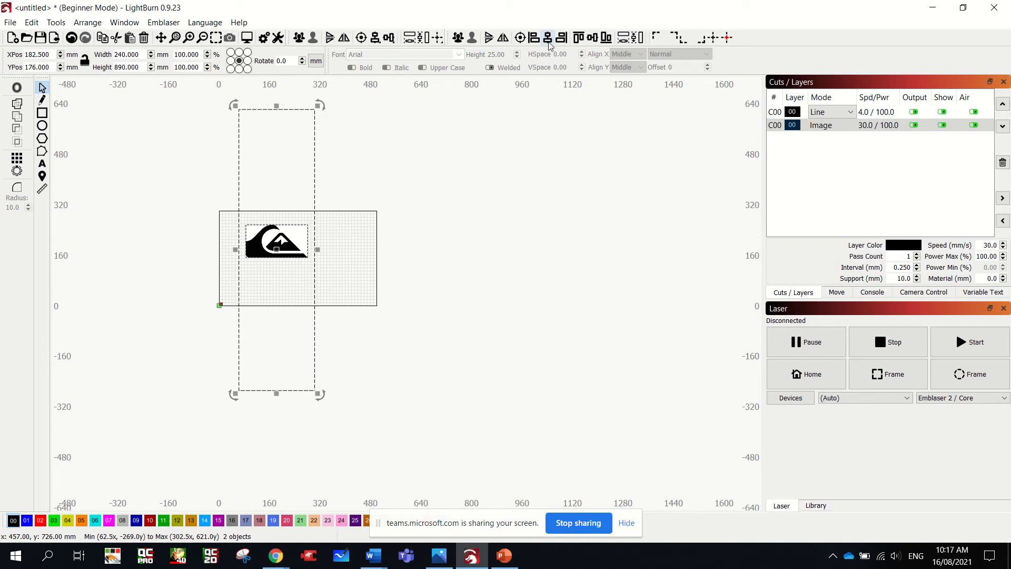
pyautogui.click(593, 38)
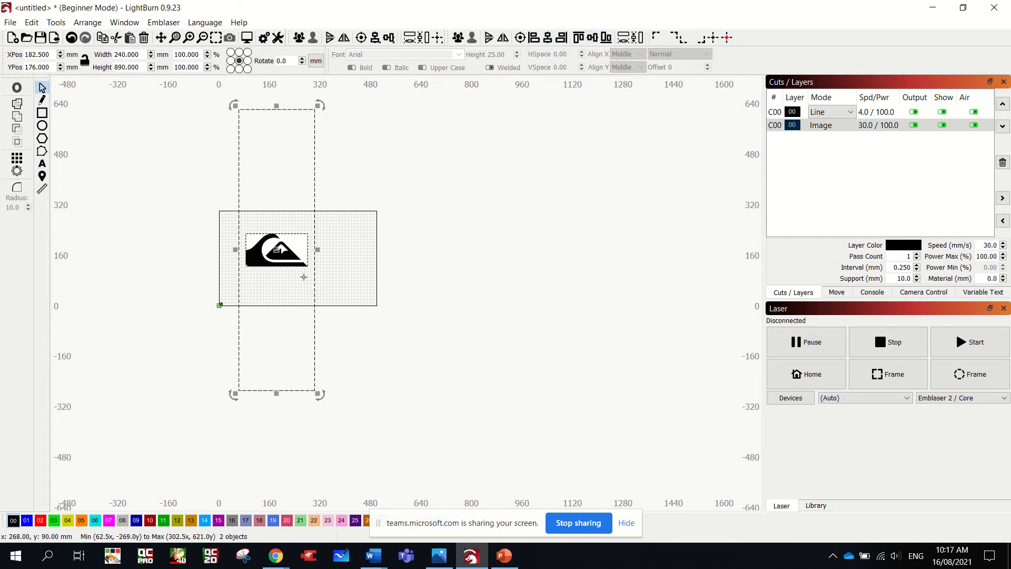
pyautogui.click(346, 286)
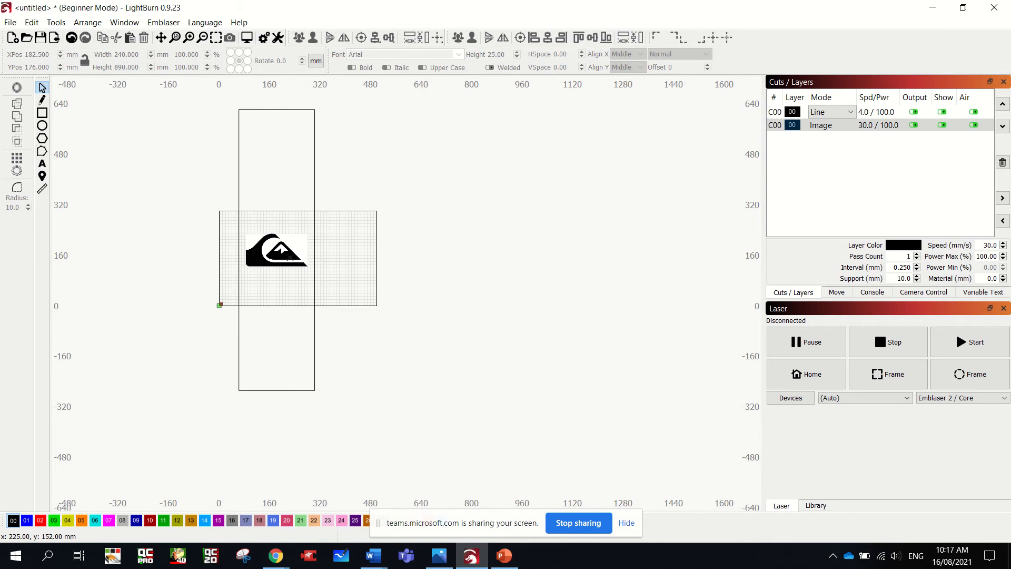
# - Trace the logo image into vector outlines with a threshold of 185
pyautogui.click(276, 250)
pyautogui.click(56, 22)
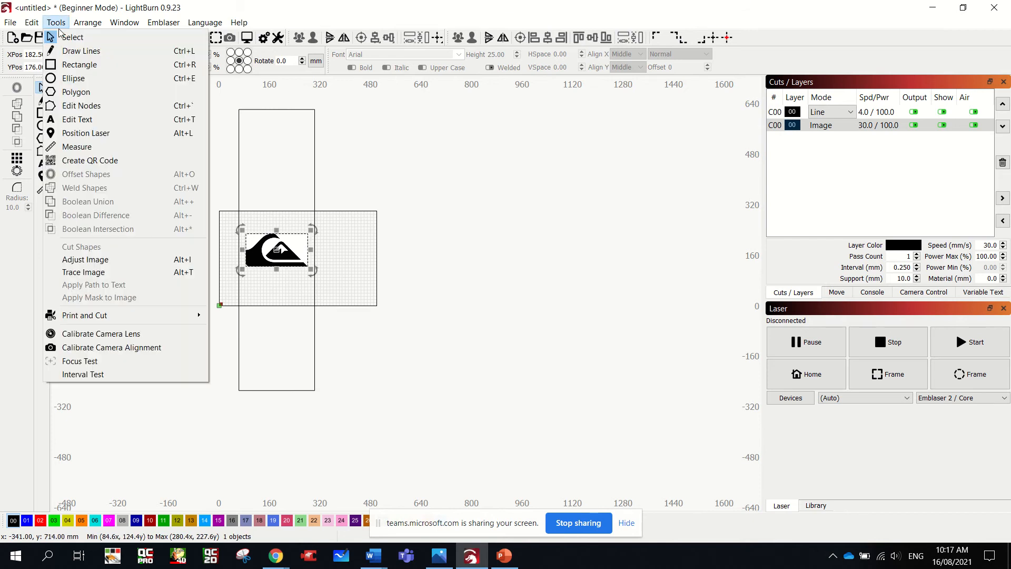
pyautogui.click(84, 272)
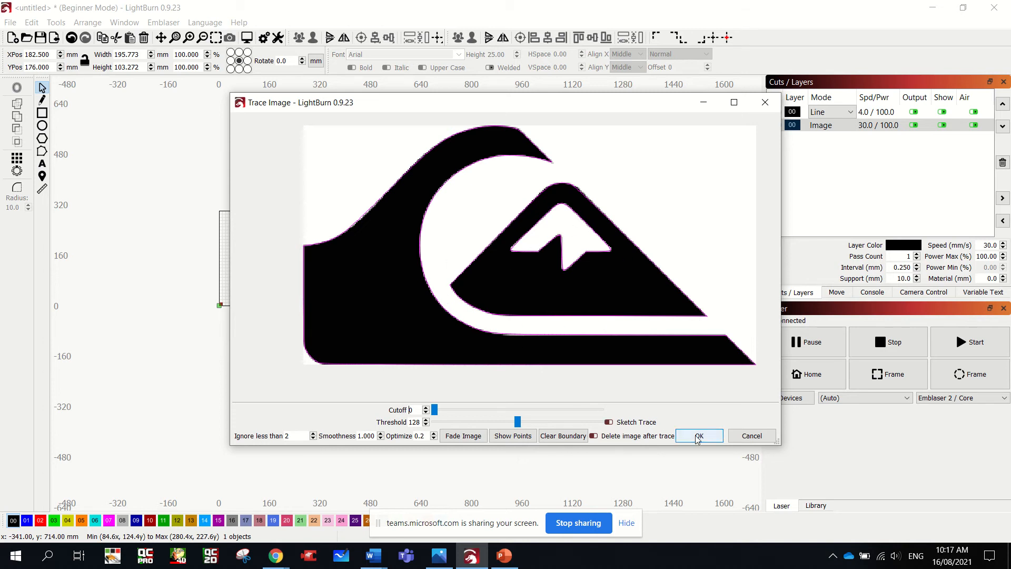
pyautogui.moveTo(517, 422)
pyautogui.mouseDown()
pyautogui.moveTo(560, 422)
pyautogui.moveTo(437, 434)
pyautogui.moveTo(555, 420)
pyautogui.mouseUp()
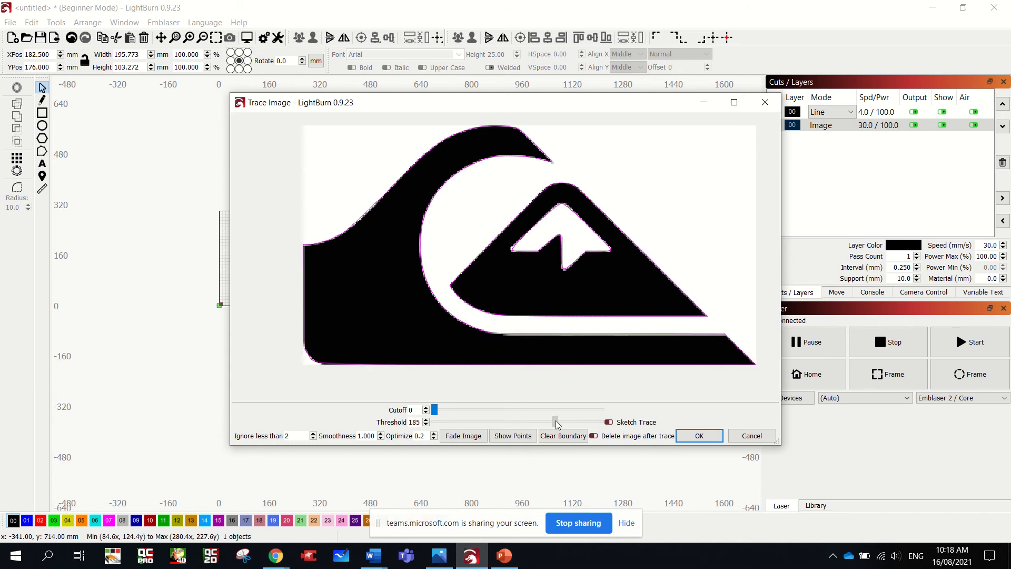
pyautogui.click(697, 436)
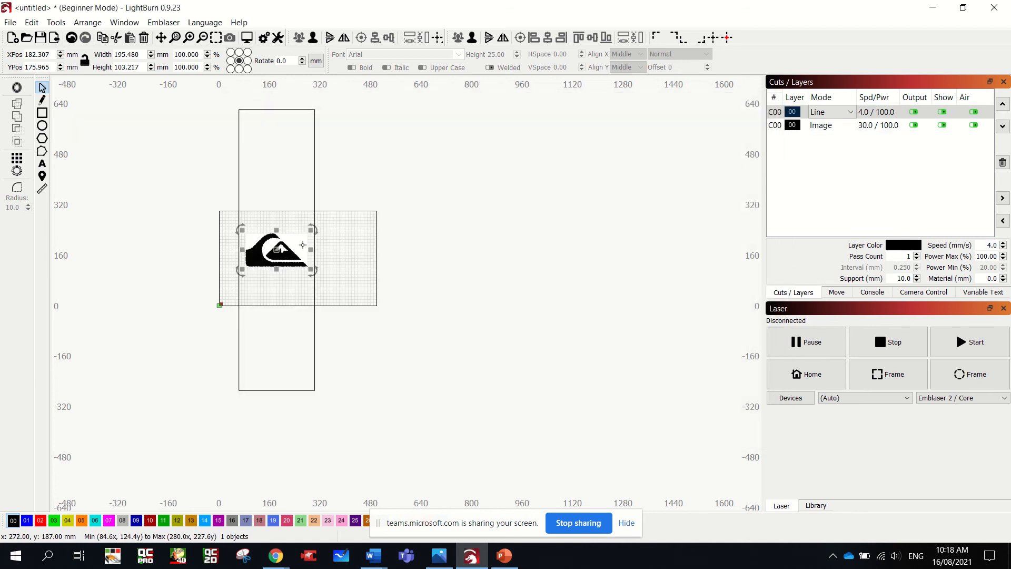
# - Delete the original logo bitmap, keeping only its traced outline
pyautogui.scroll(7, 300, 244)
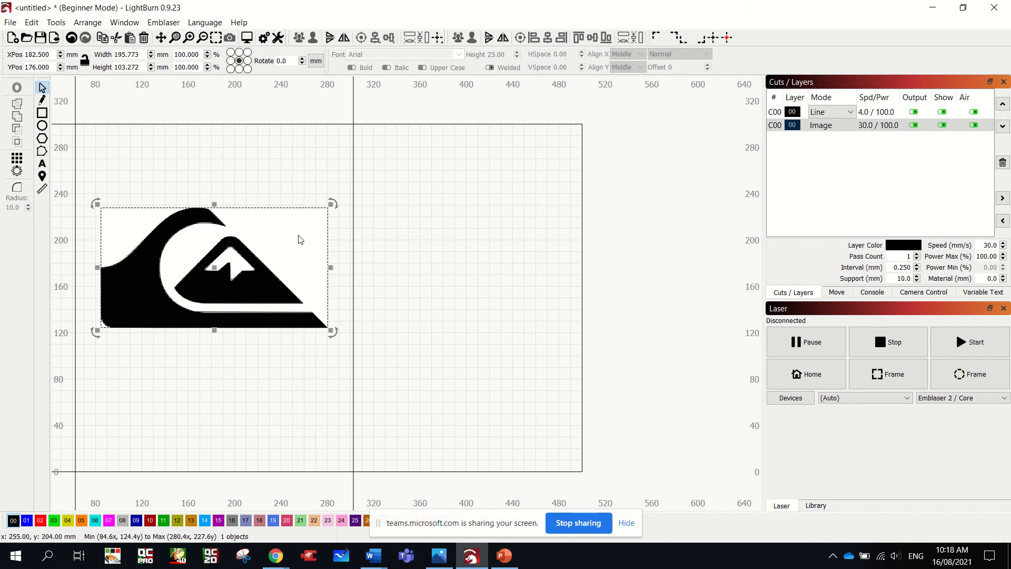
pyautogui.press('Delete')
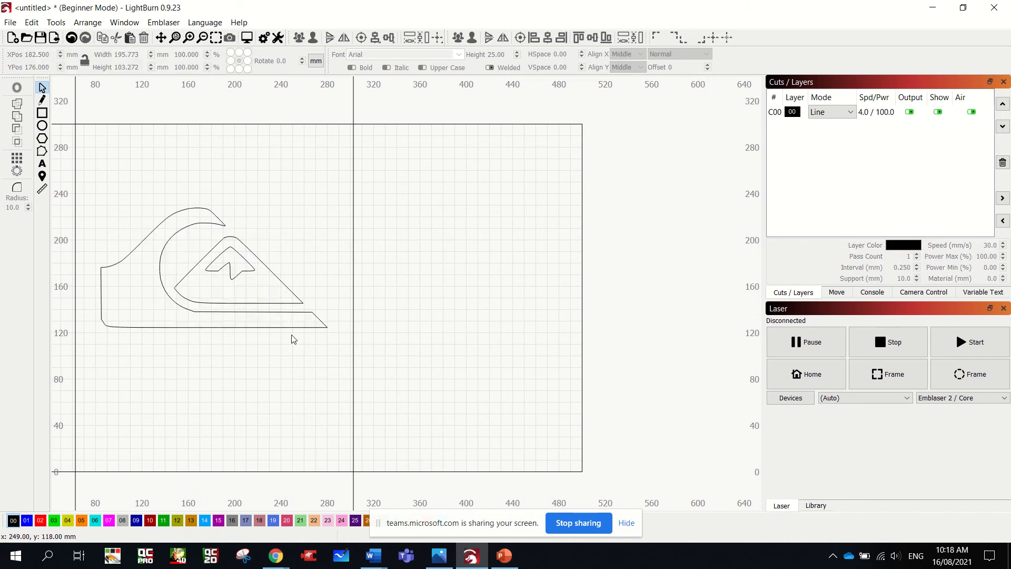
pyautogui.scroll(-7, 294, 338)
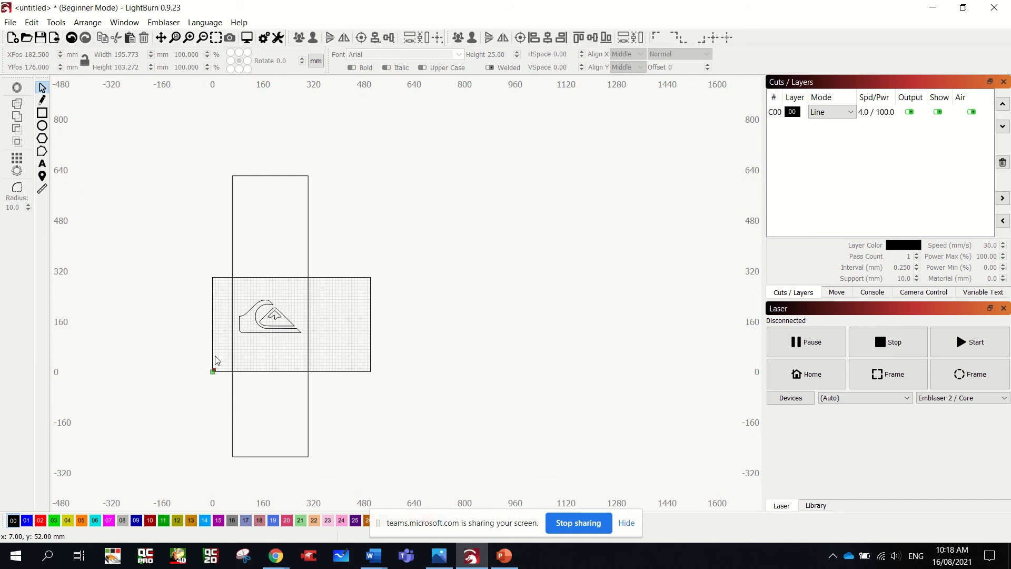
pyautogui.scroll(3, 214, 360)
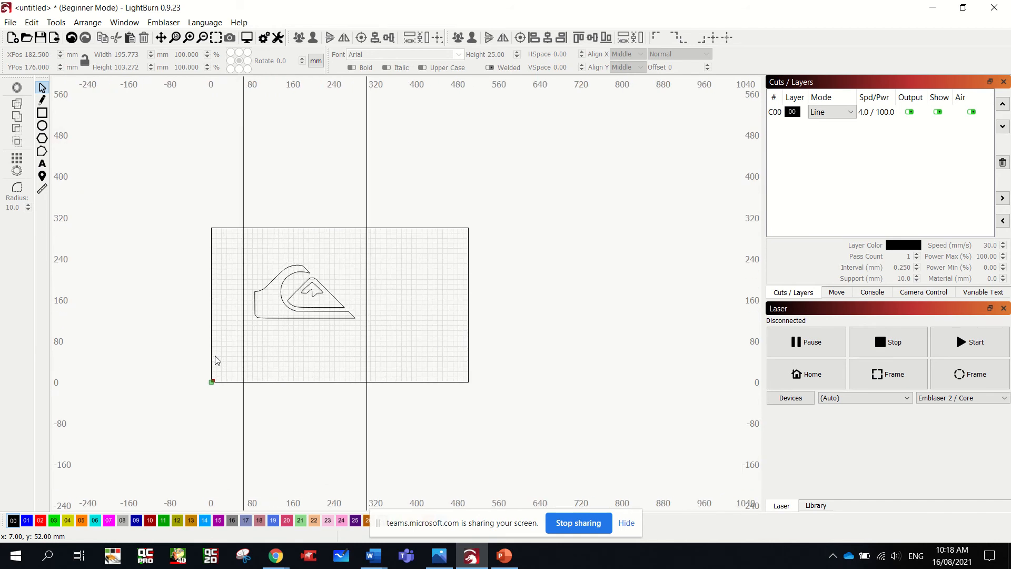
# - Draw a rectangle about 219 × 150 mm around the traced logo, inside the tall rectangle's sides
pyautogui.click(278, 319)
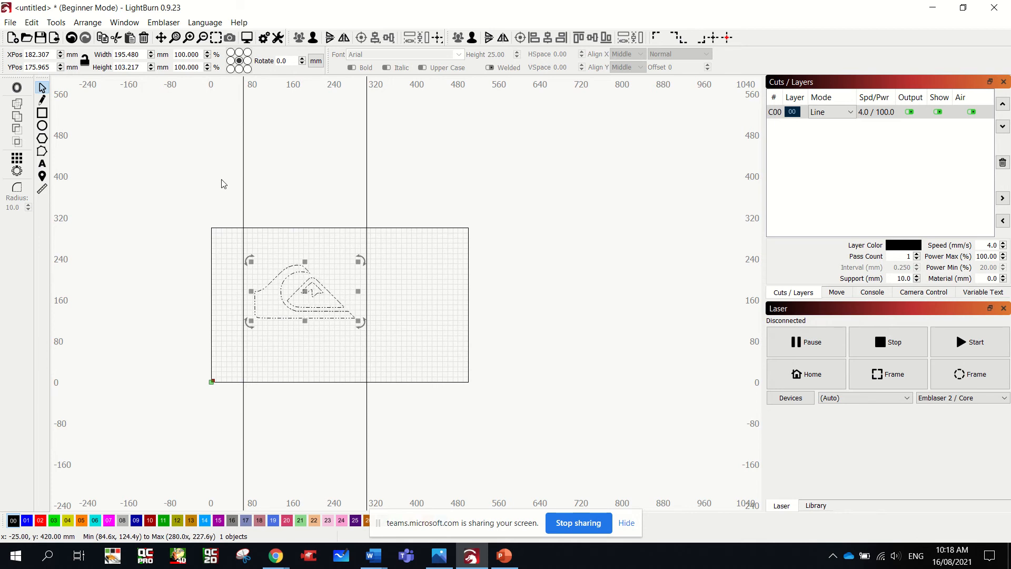
pyautogui.scroll(-3, 308, 262)
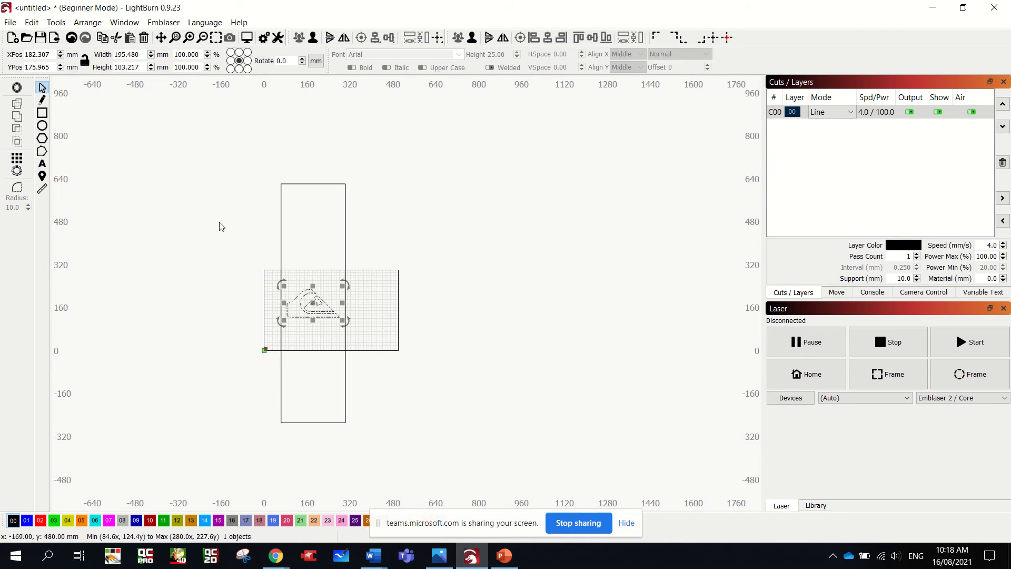
pyautogui.click(43, 139)
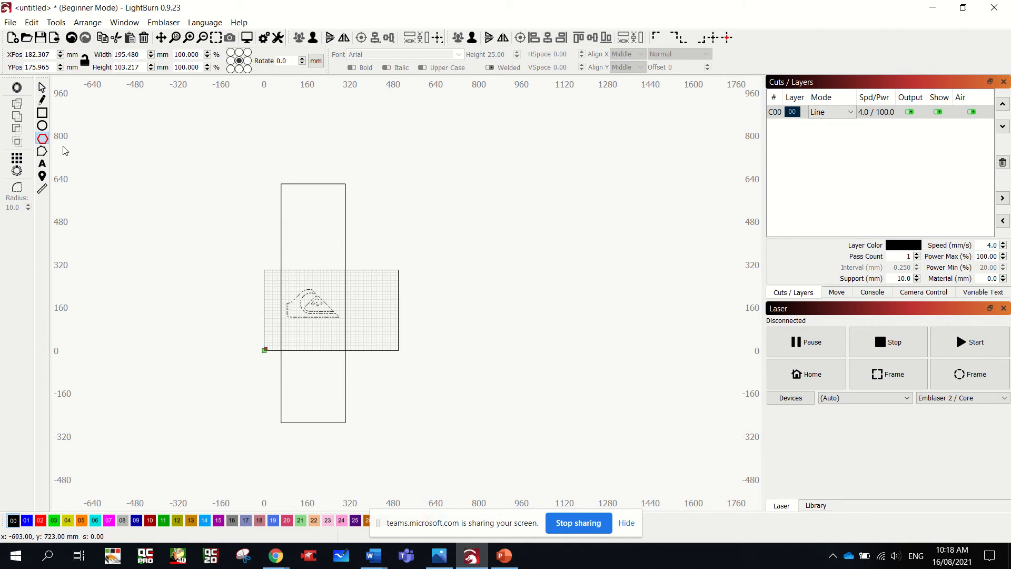
pyautogui.click(43, 114)
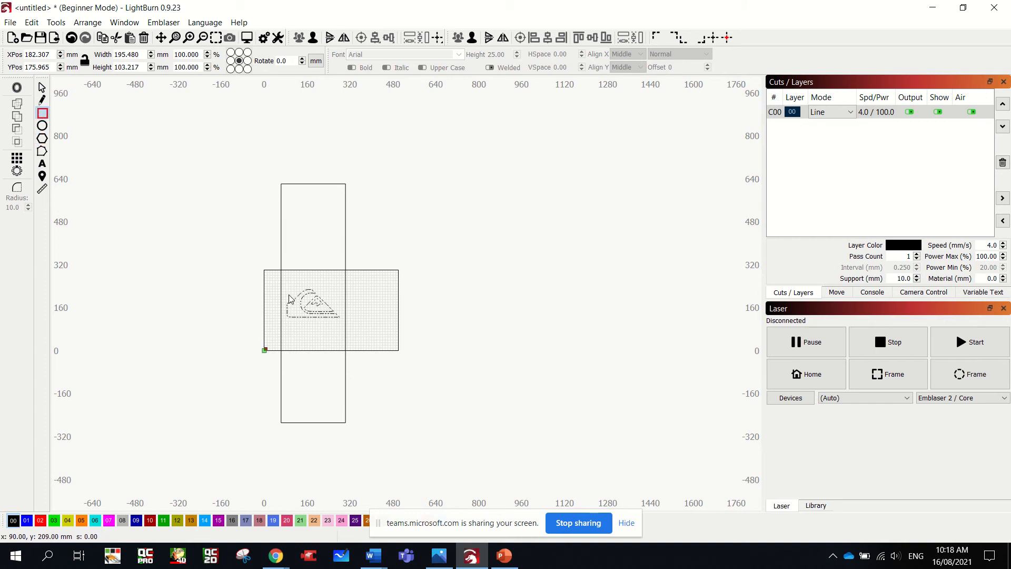
pyautogui.scroll(5, 288, 295)
pyautogui.moveTo(269, 258)
pyautogui.mouseDown()
pyautogui.moveTo(459, 405)
pyautogui.moveTo(485, 406)
pyautogui.mouseUp()
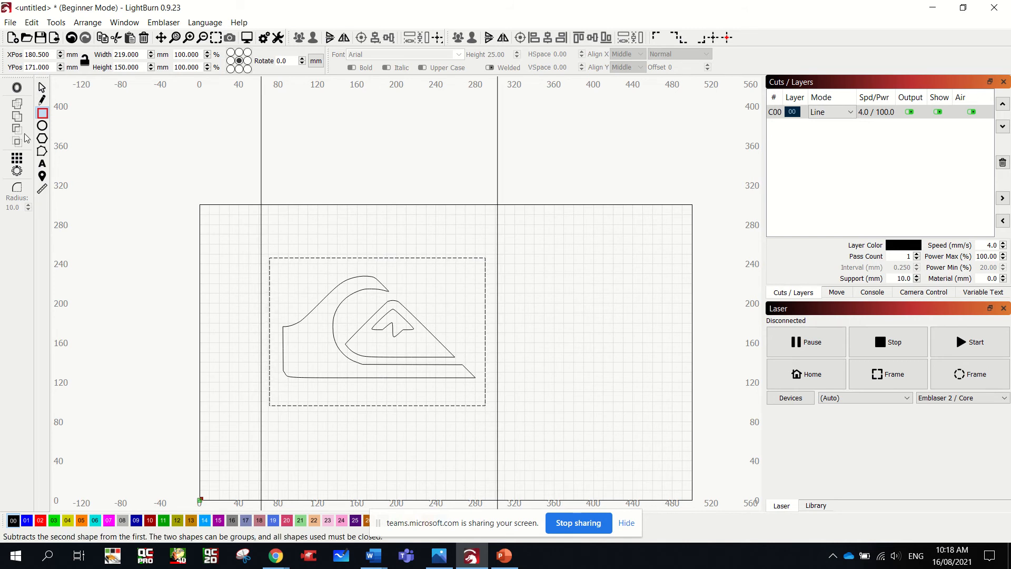
# - Draw a hexagon above the logo frame's upper-left corner and enlarge it to about 92 × 71 mm
pyautogui.click(42, 140)
pyautogui.moveTo(274, 209); pyautogui.dragTo(327, 255)
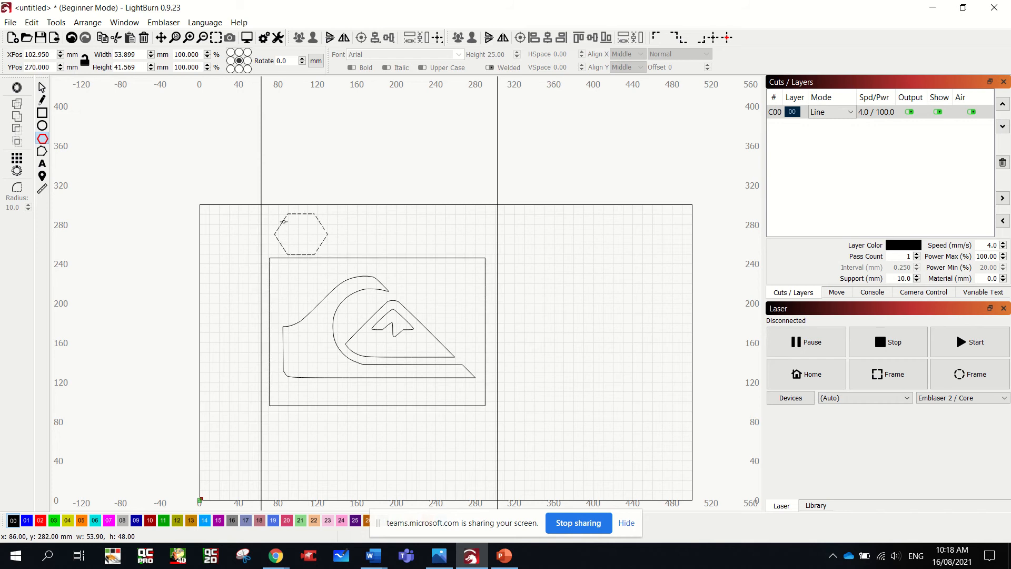
pyautogui.click(42, 88)
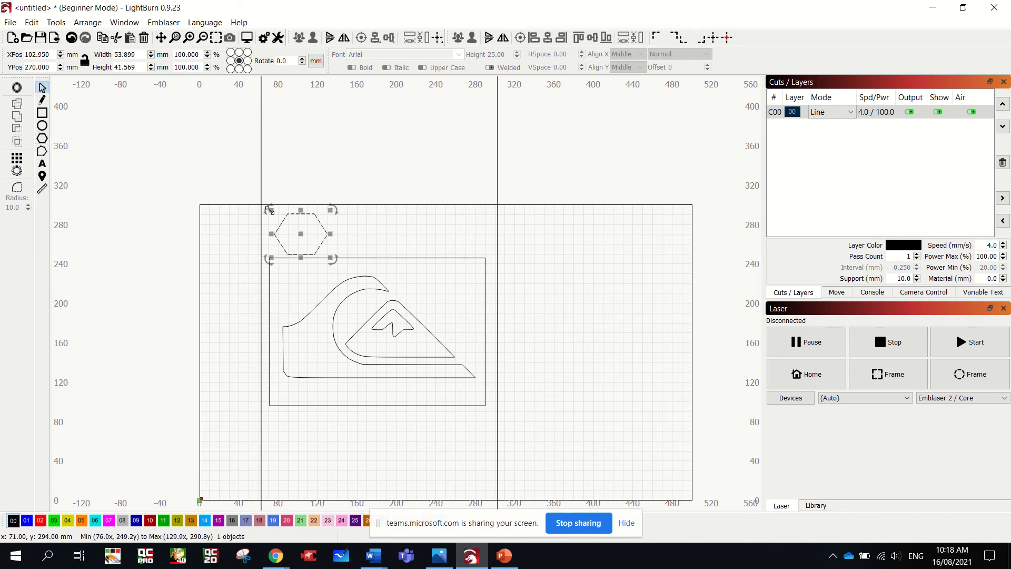
pyautogui.moveTo(269, 210); pyautogui.dragTo(233, 189)
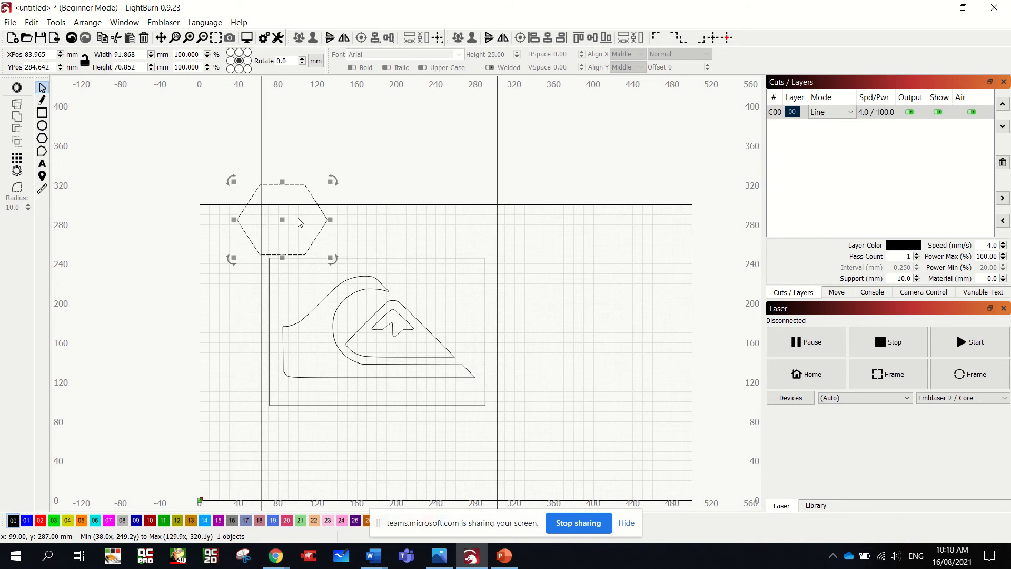
# - Duplicate the hexagon twice, placing one copy up and to the right of it and the other beyond that, just above the logo frame
pyautogui.moveTo(298, 221); pyautogui.dragTo(356, 188)
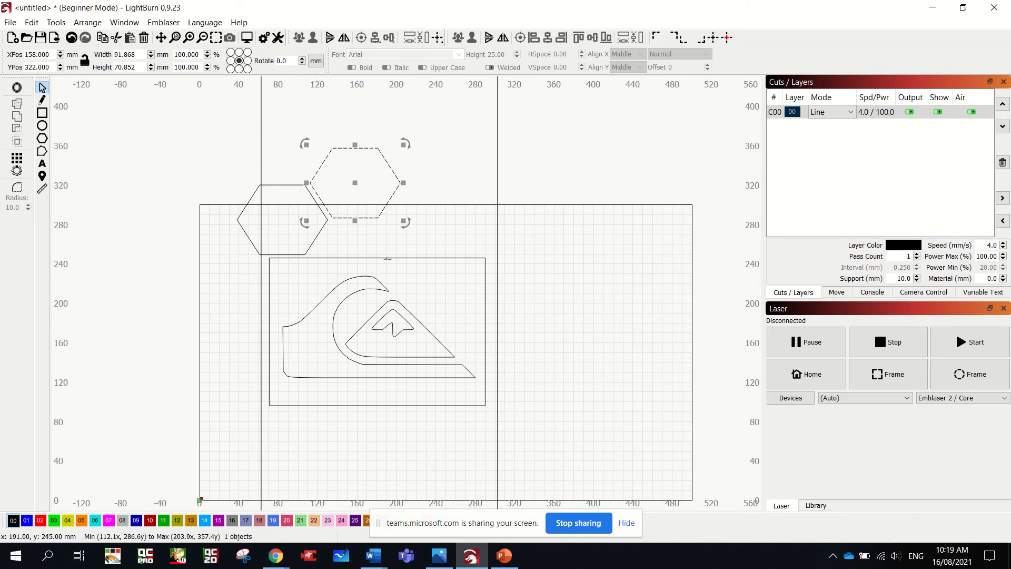
pyautogui.hotkey('ctrl', 'v')
pyautogui.moveTo(390, 260); pyautogui.dragTo(428, 228)
# - Move the third hexagon slightly so it sits level with the first one, on the opposite side of the upper hexagon
pyautogui.scroll(-5, 457, 353)
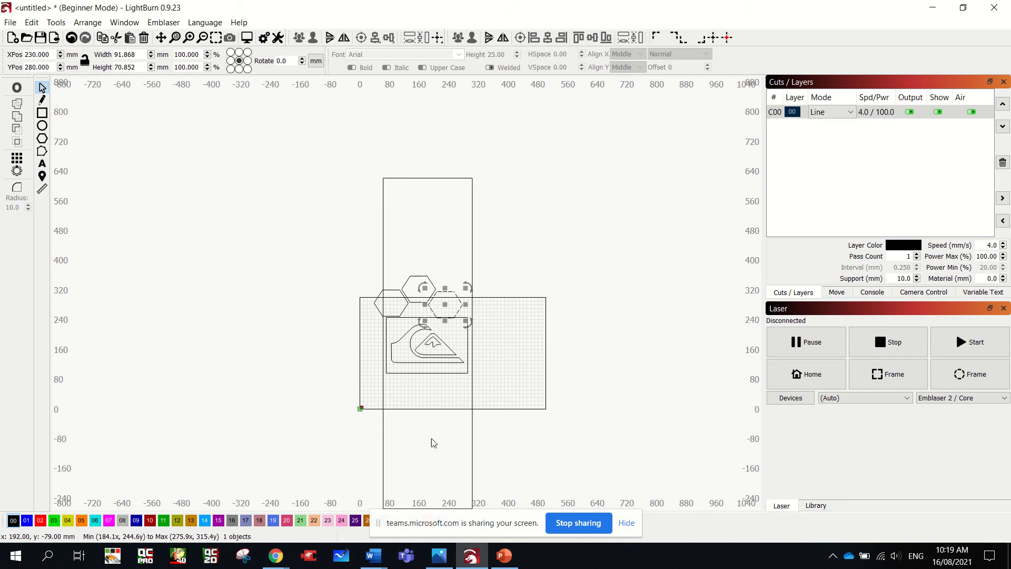
pyautogui.scroll(3, 427, 309)
pyautogui.scroll(5, 427, 309)
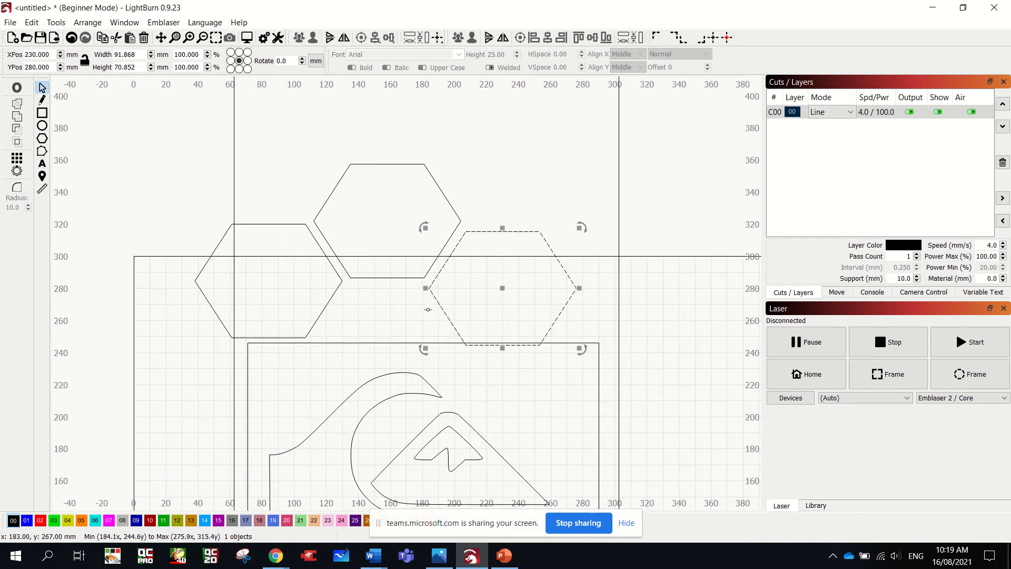
pyautogui.moveTo(500, 286); pyautogui.dragTo(510, 286)
pyautogui.moveTo(509, 286); pyautogui.dragTo(506, 286)
# - Duplicate the upper hexagon and place the copy directly beneath it, between the two side hexagons and overlapping the logo frame's upper edge
pyautogui.click(411, 276)
pyautogui.click(411, 276)
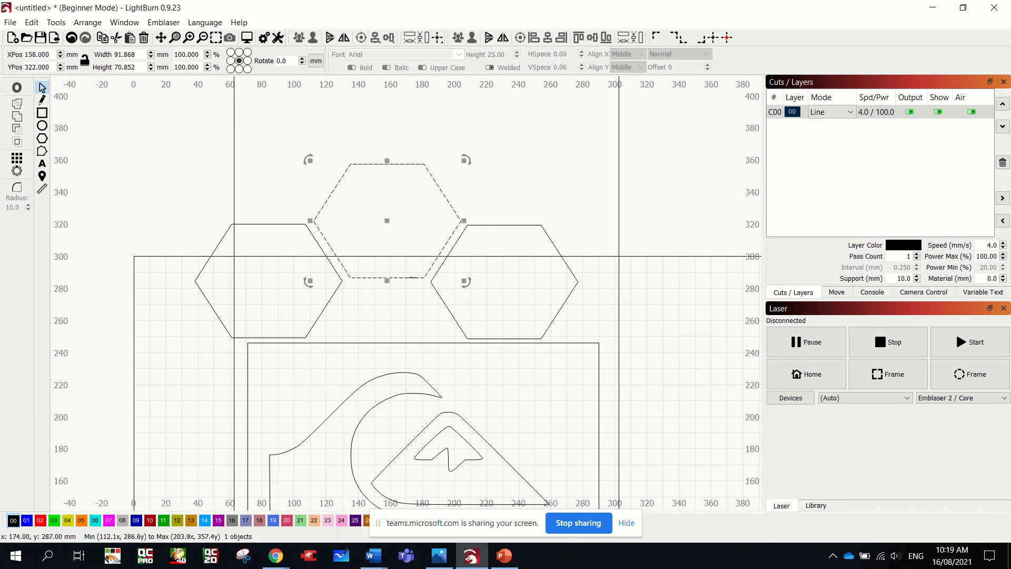
pyautogui.hotkey('ctrl', 'v')
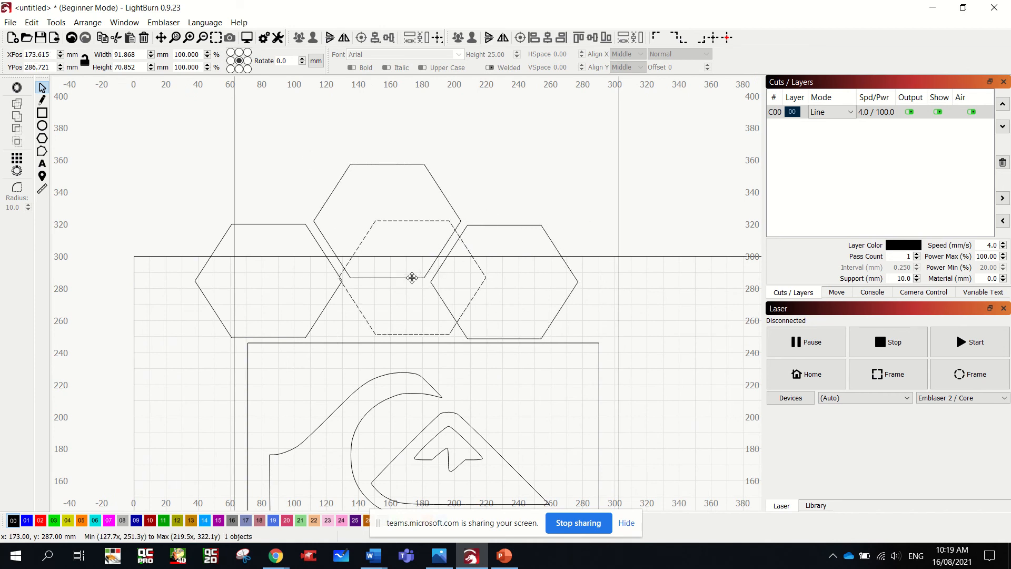
pyautogui.moveTo(412, 278); pyautogui.dragTo(387, 345)
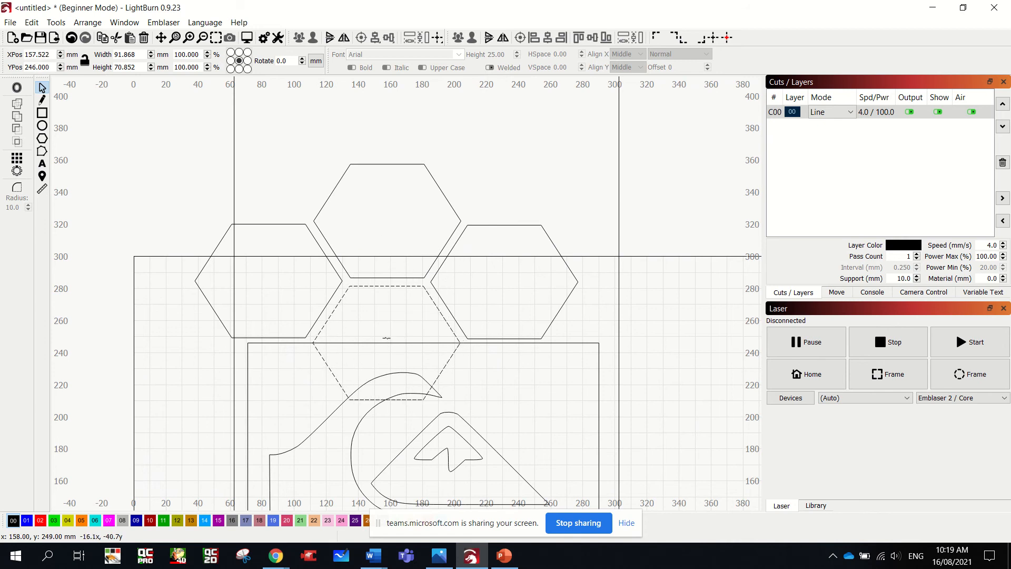
# - Draw a horizontal line about 84 mm long across the lower middle hexagon, just above the logo frame's upper edge
pyautogui.click(42, 112)
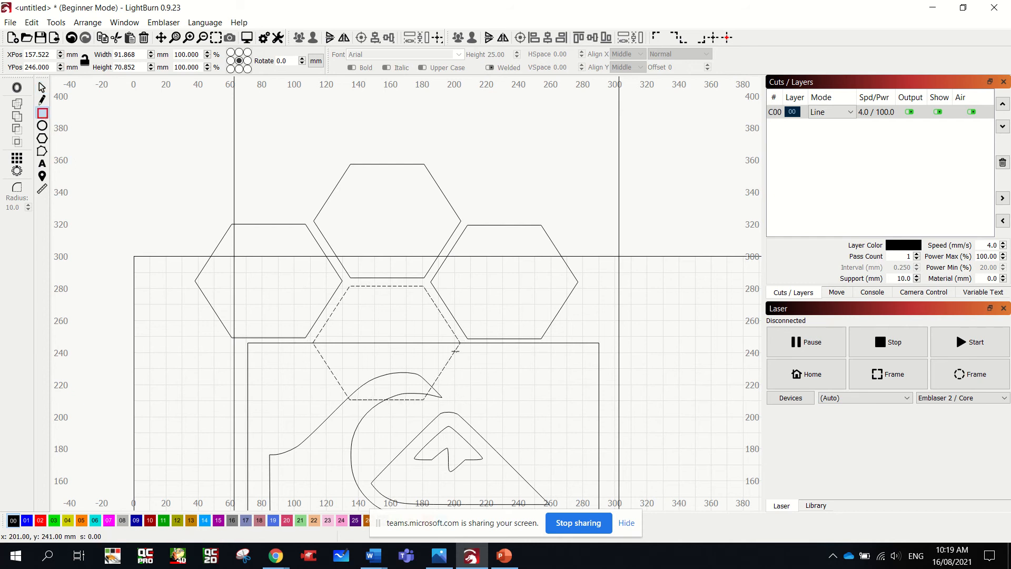
pyautogui.click(42, 99)
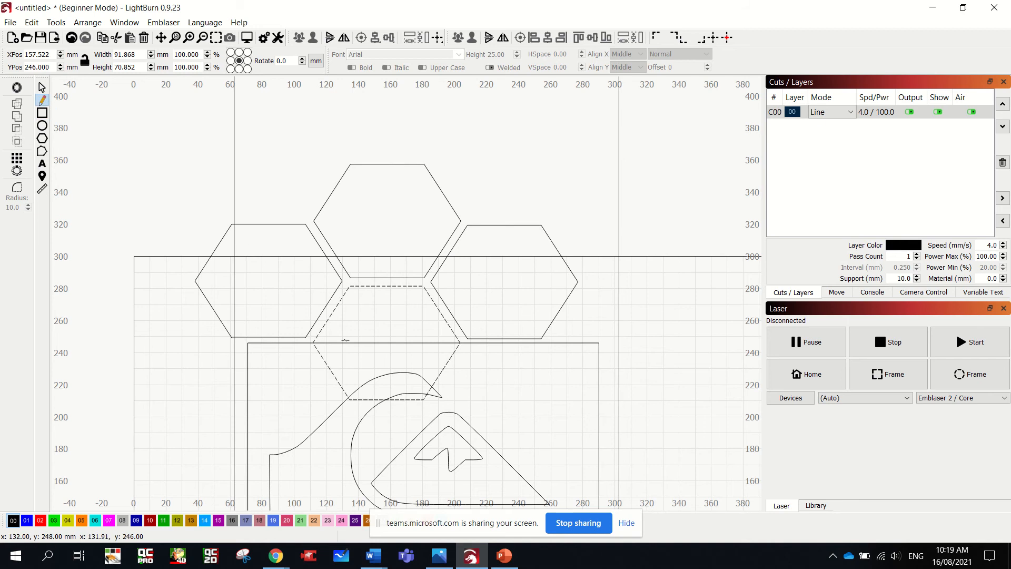
pyautogui.click(454, 333)
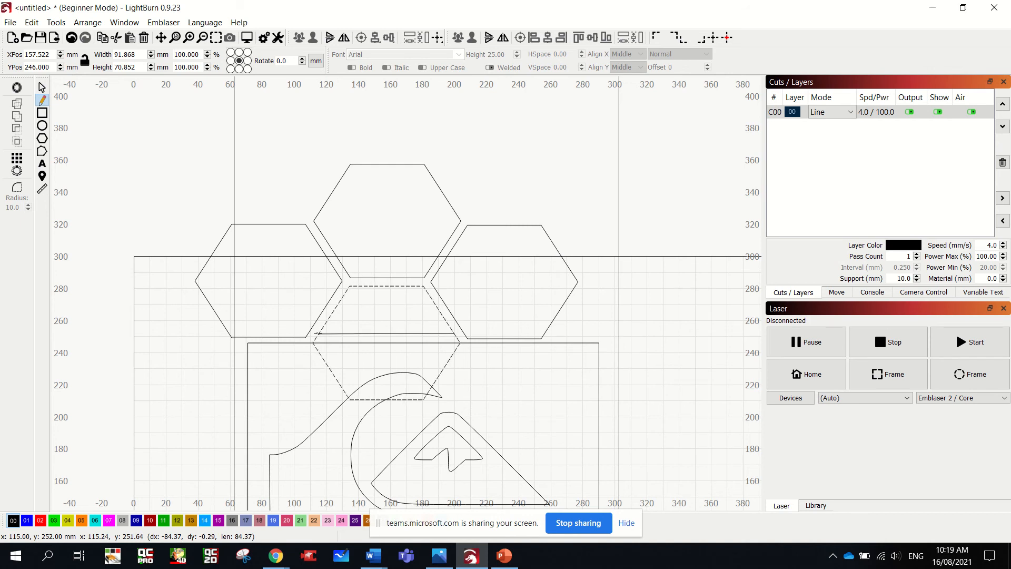
pyautogui.click(317, 333)
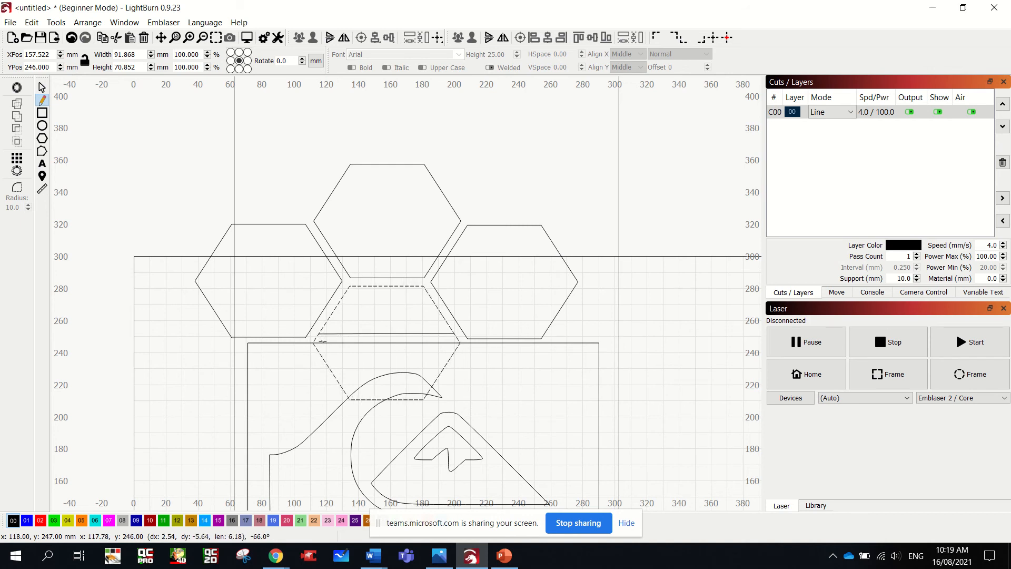
pyautogui.press('Escape')
pyautogui.click(347, 333)
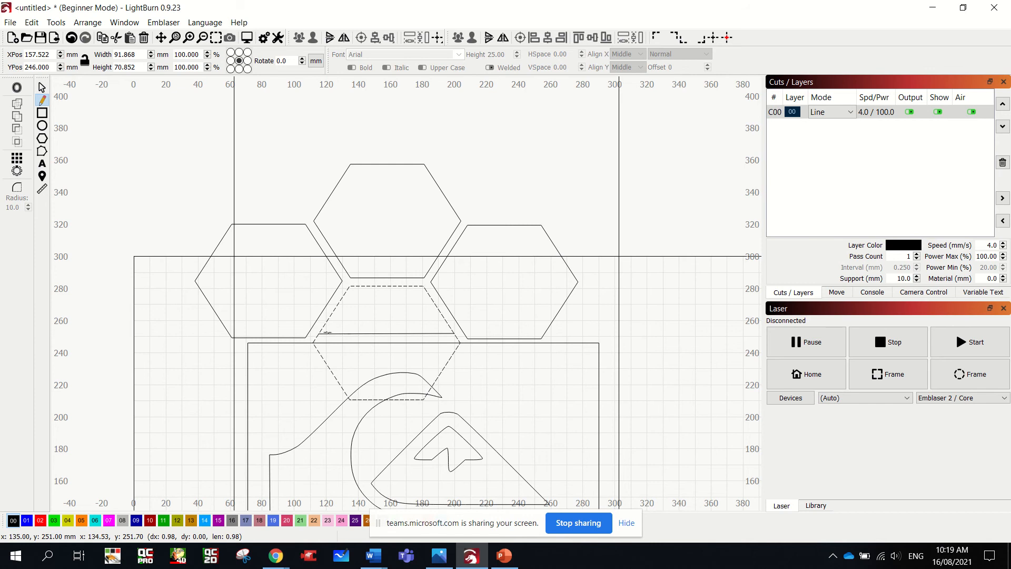
pyautogui.click(42, 87)
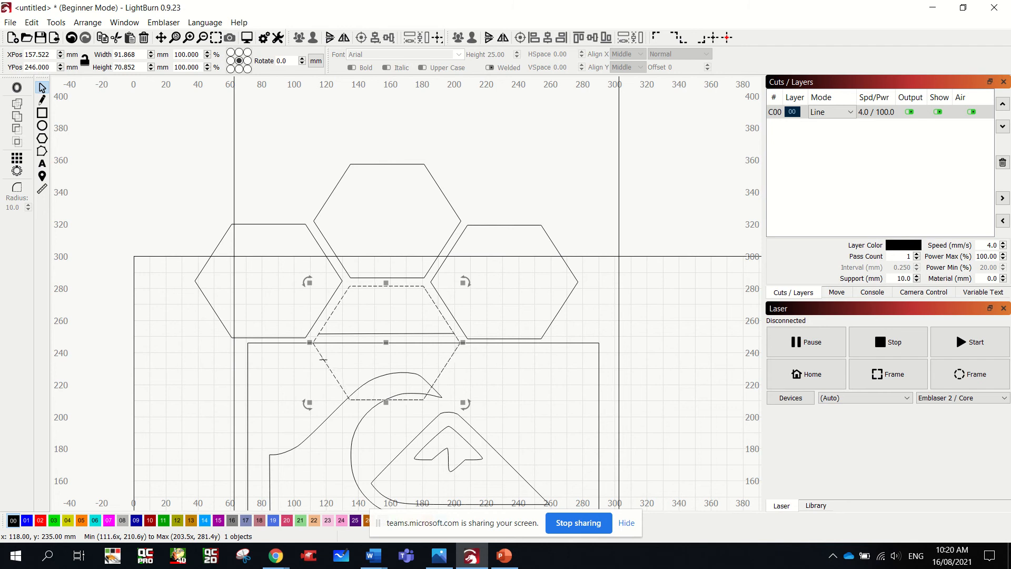
pyautogui.rightClick(323, 359)
pyautogui.press('Escape')
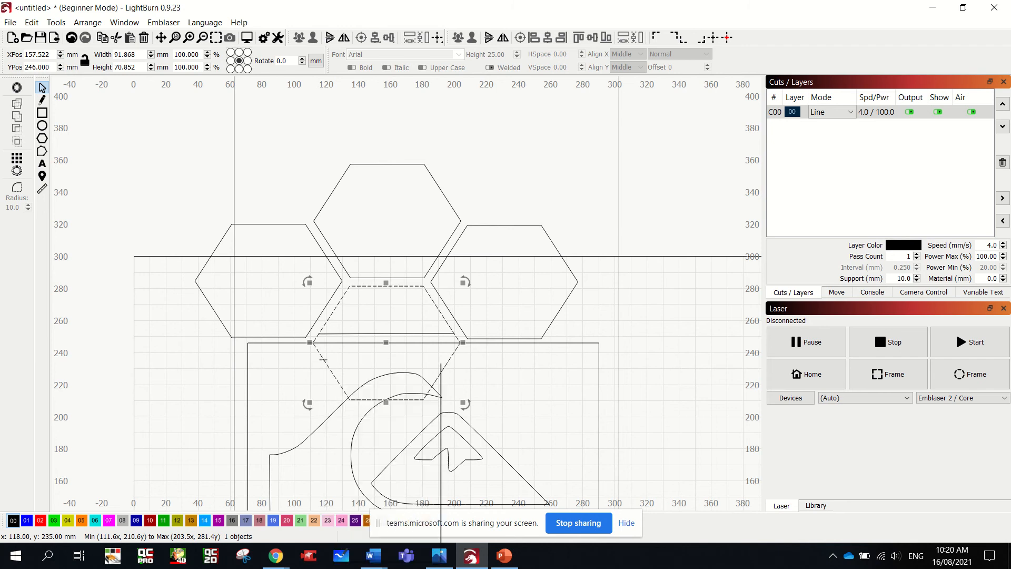
pyautogui.click(32, 22)
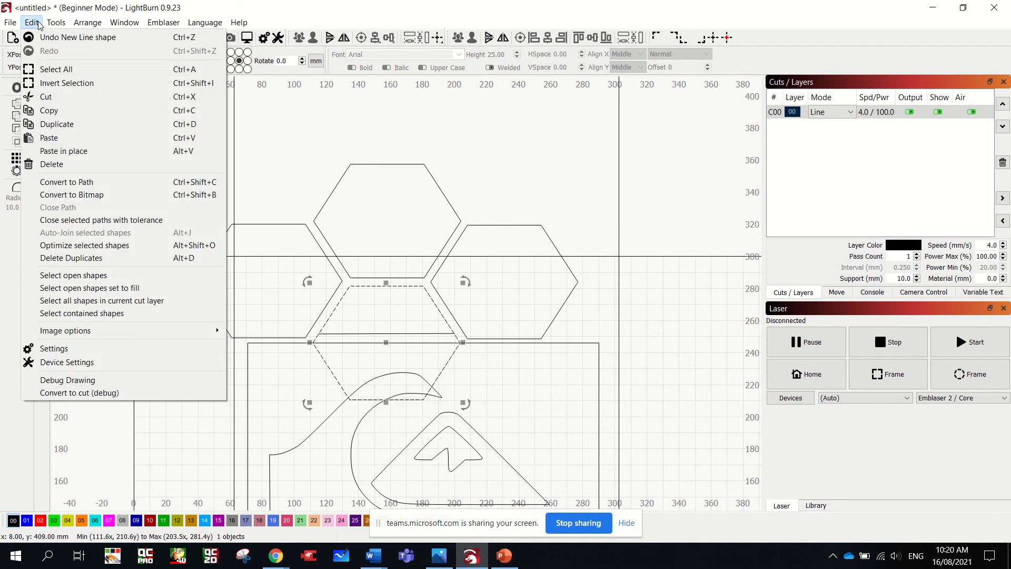
pyautogui.click(39, 24)
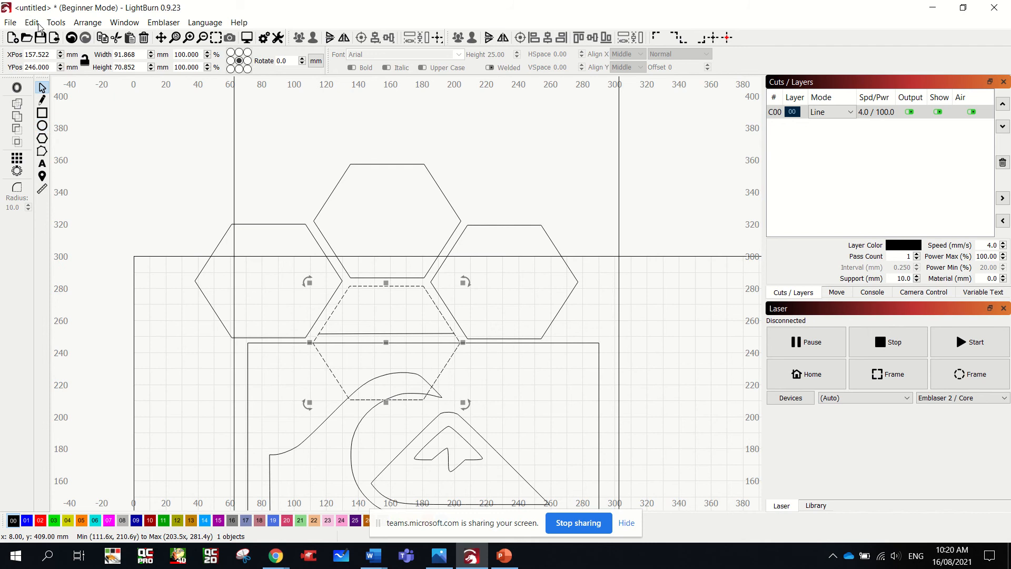
pyautogui.click(42, 151)
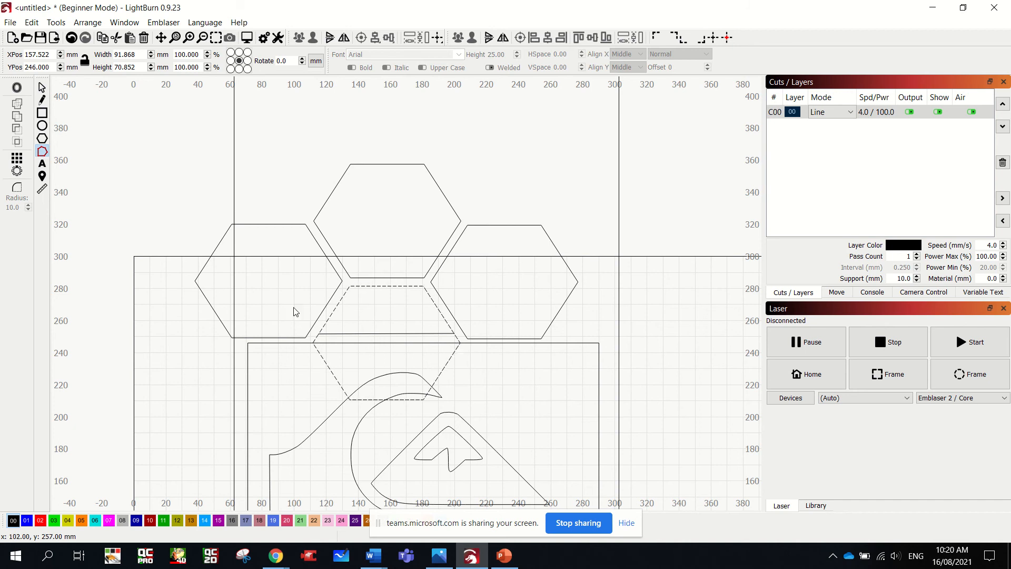
pyautogui.scroll(-3, 294, 311)
pyautogui.scroll(-4, 299, 263)
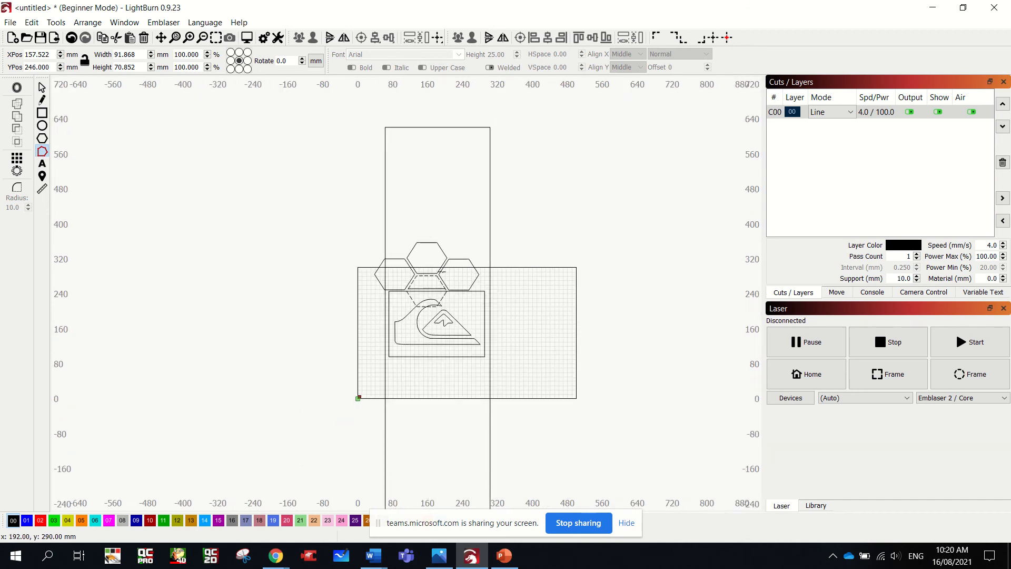
pyautogui.scroll(-2, 441, 272)
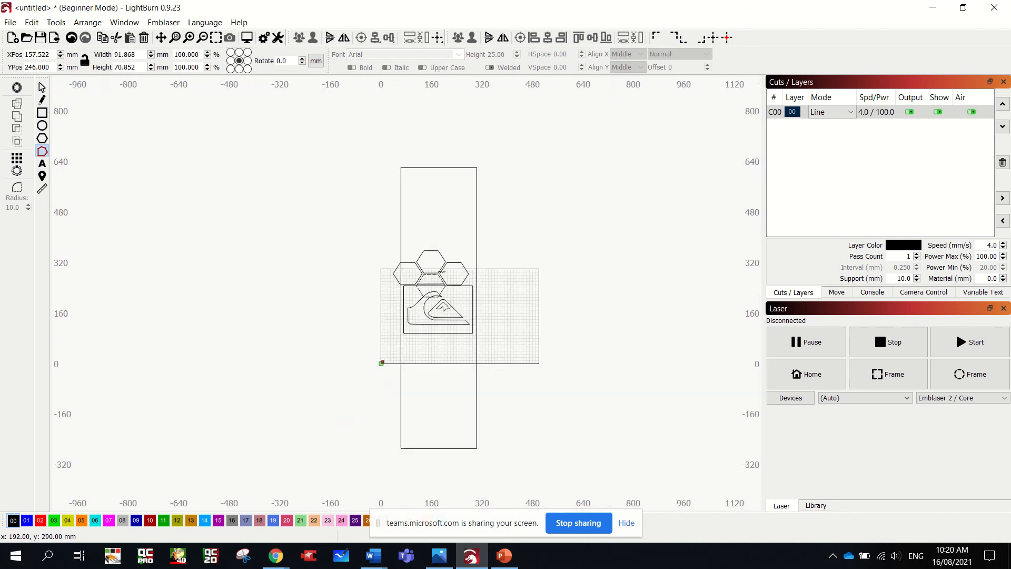
pyautogui.scroll(2, 441, 272)
pyautogui.scroll(-1, 441, 271)
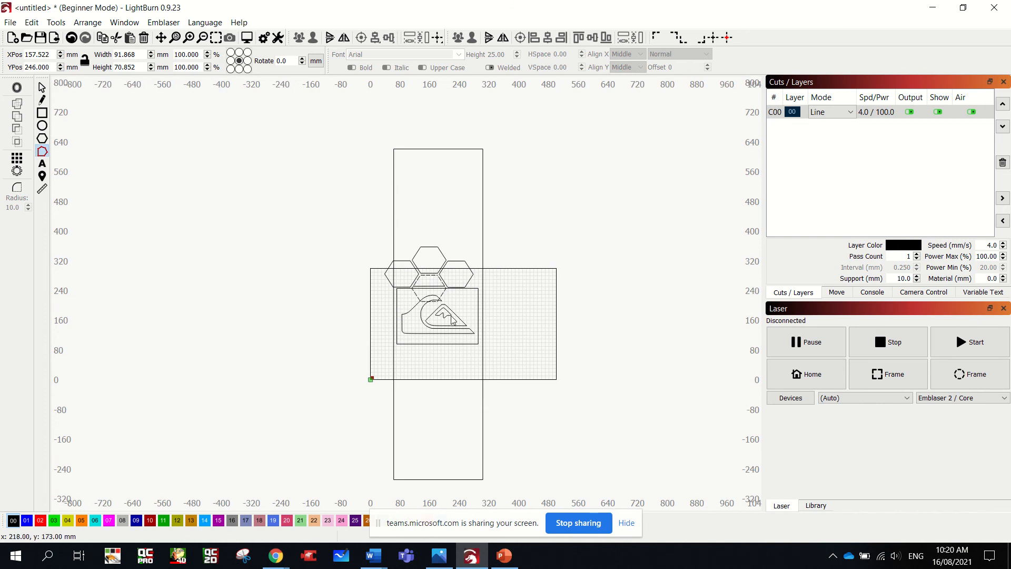
pyautogui.scroll(5, 451, 315)
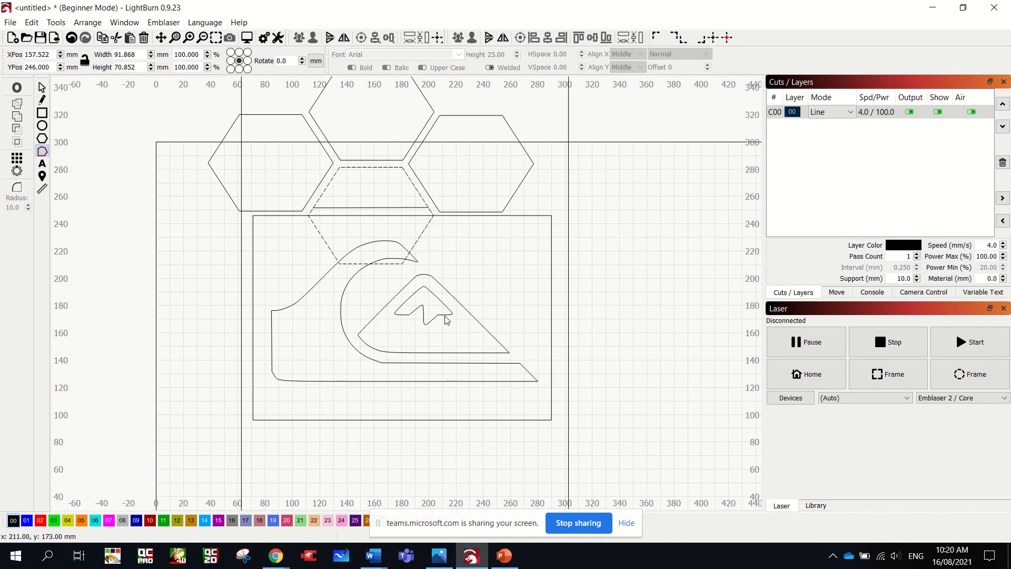
pyautogui.press('Escape')
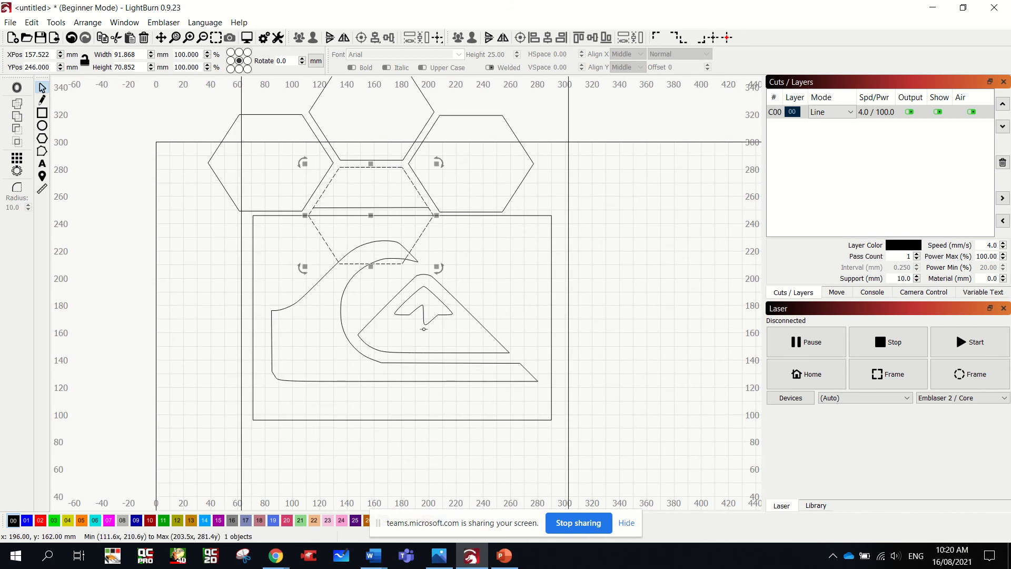
# - Ungroup the traced logo into separate outlines and check that its pieces can be selected individually
pyautogui.click(594, 297)
pyautogui.click(314, 279)
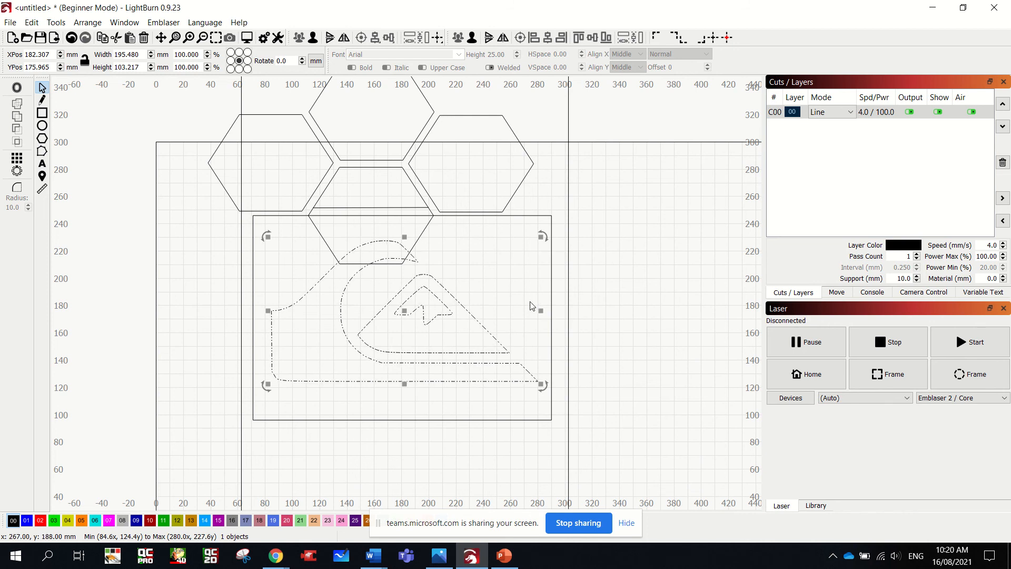
pyautogui.click(603, 333)
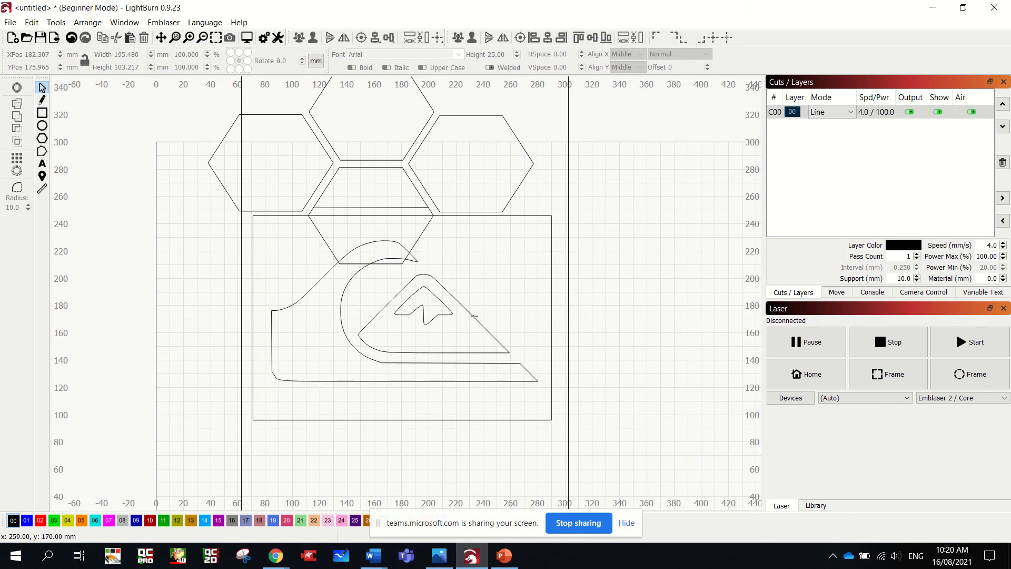
pyautogui.click(441, 313)
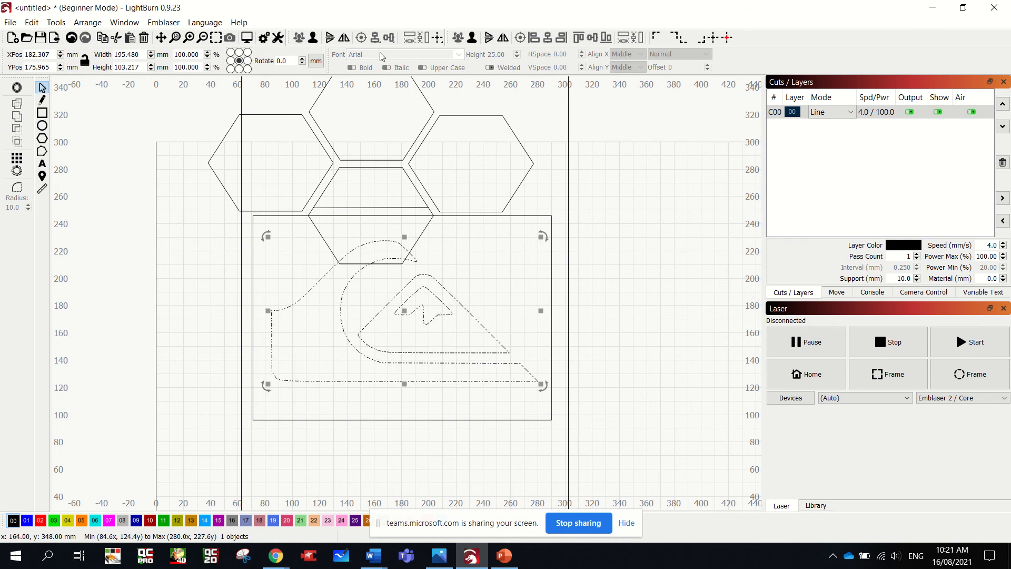
pyautogui.click(314, 40)
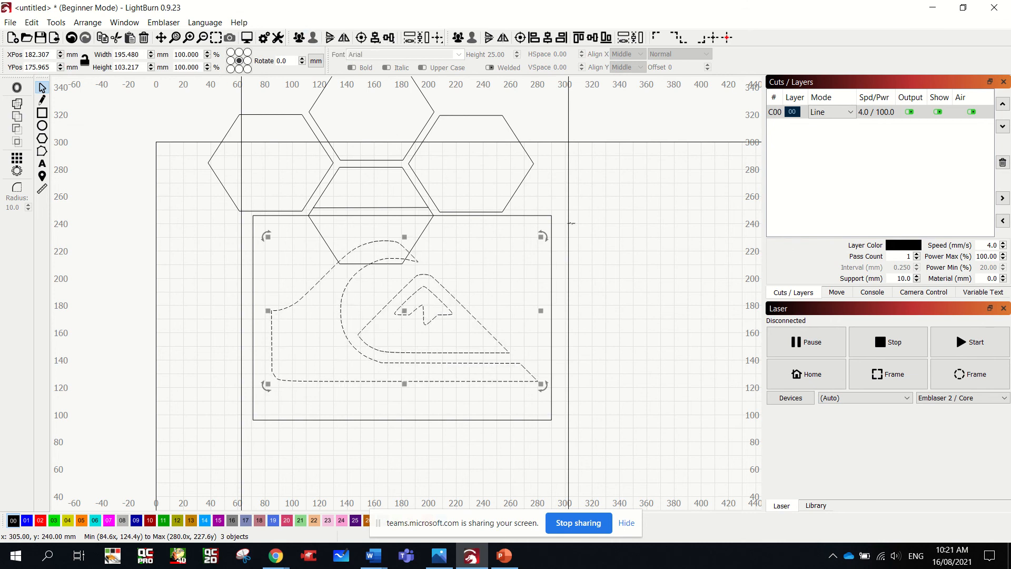
pyautogui.click(446, 307)
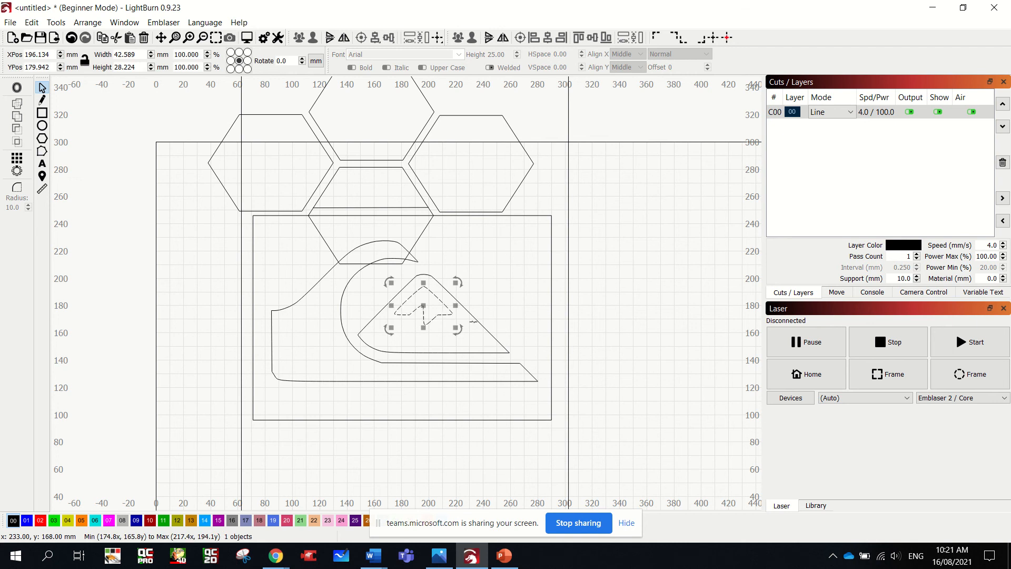
pyautogui.click(474, 321)
pyautogui.click(459, 361)
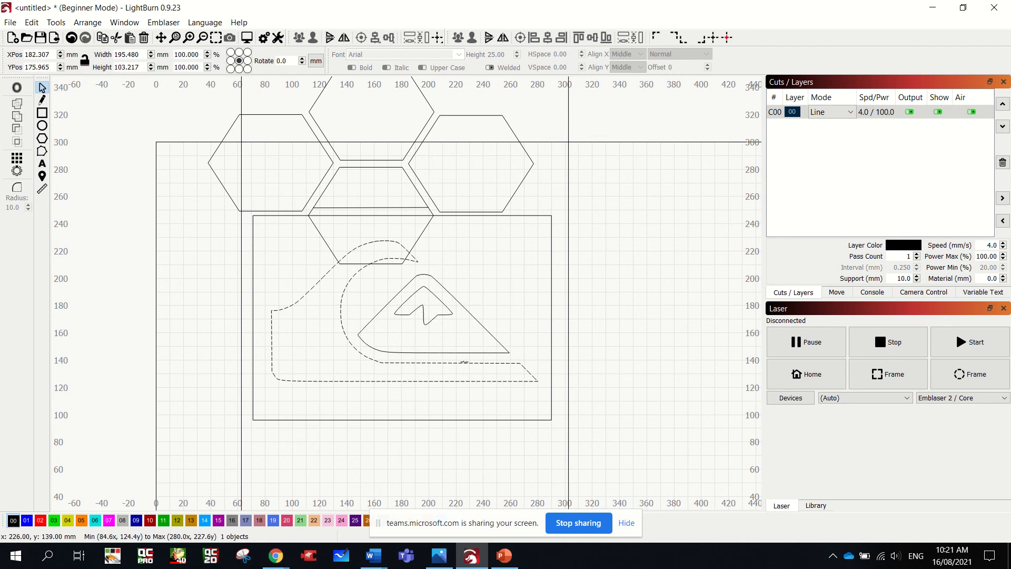
pyautogui.press('Escape')
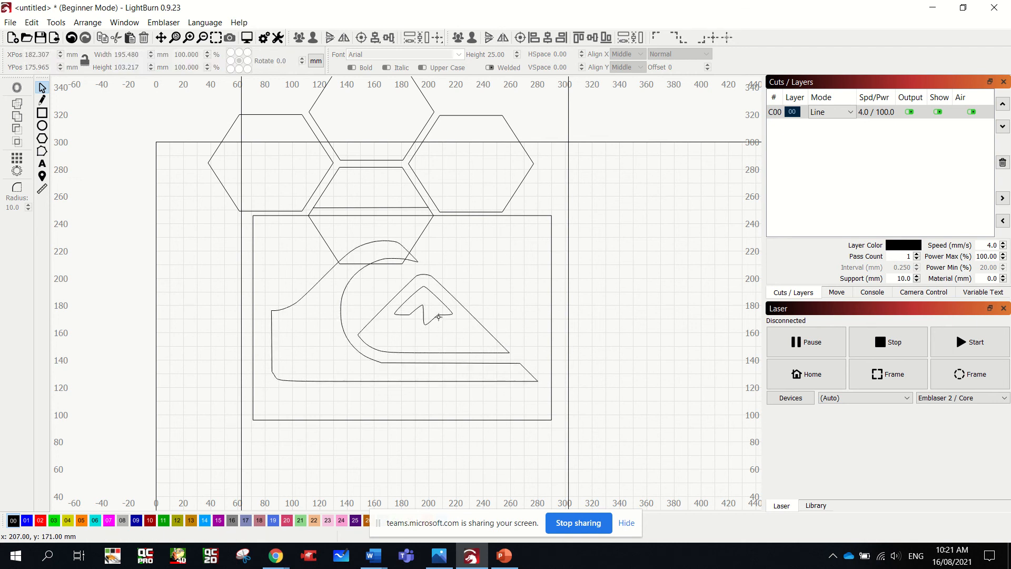
# - Assign the logo's triangle to blue layer 01, its wave outline to red layer 02 and the surrounding frame to green layer 03
pyautogui.click(437, 313)
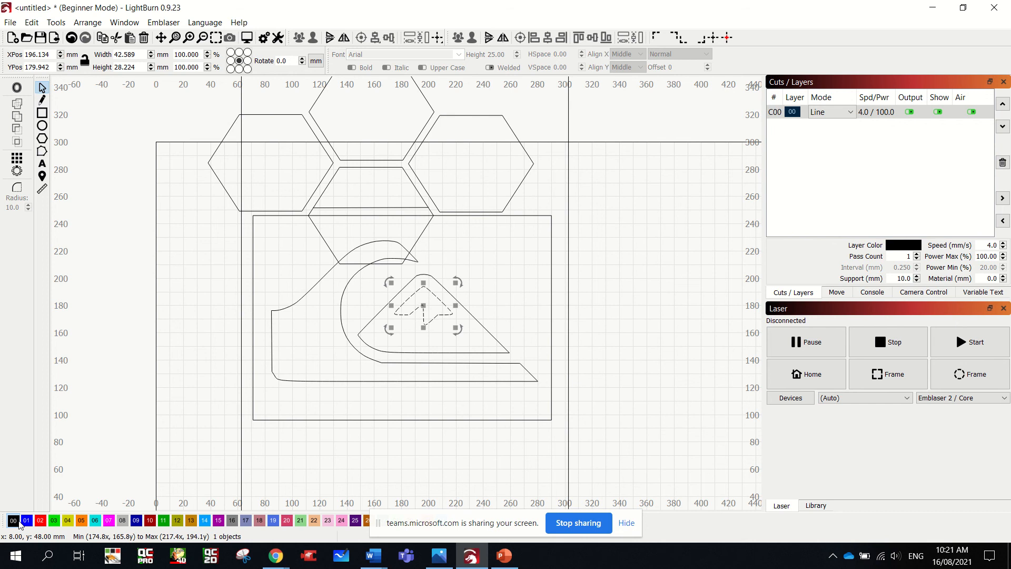
pyautogui.click(372, 319)
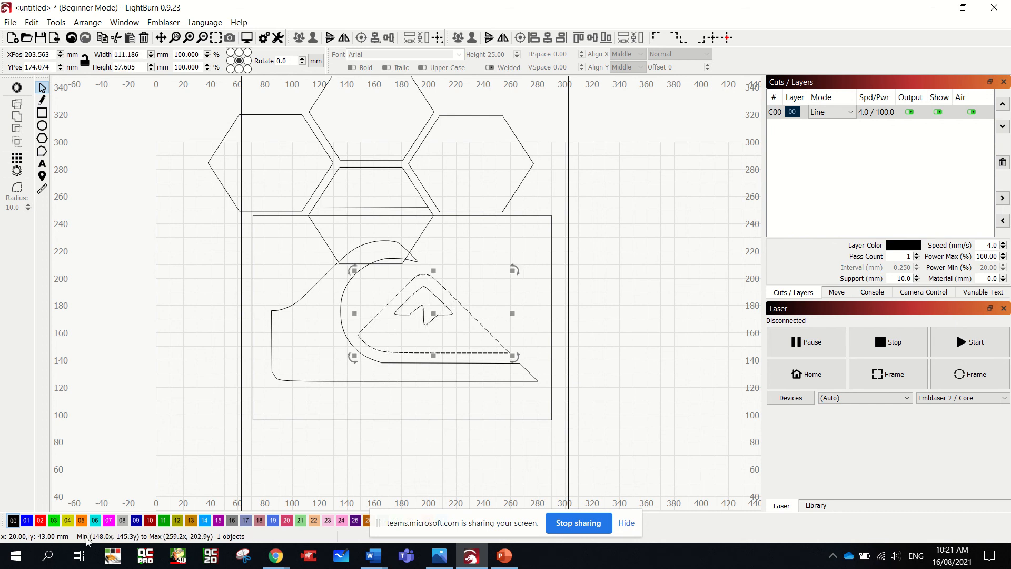
pyautogui.click(26, 521)
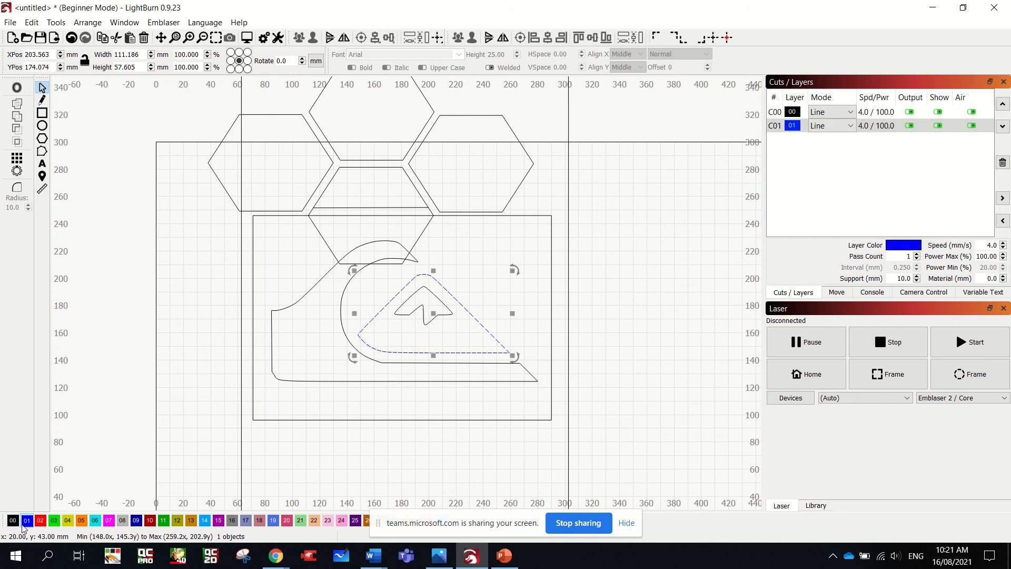
pyautogui.click(346, 332)
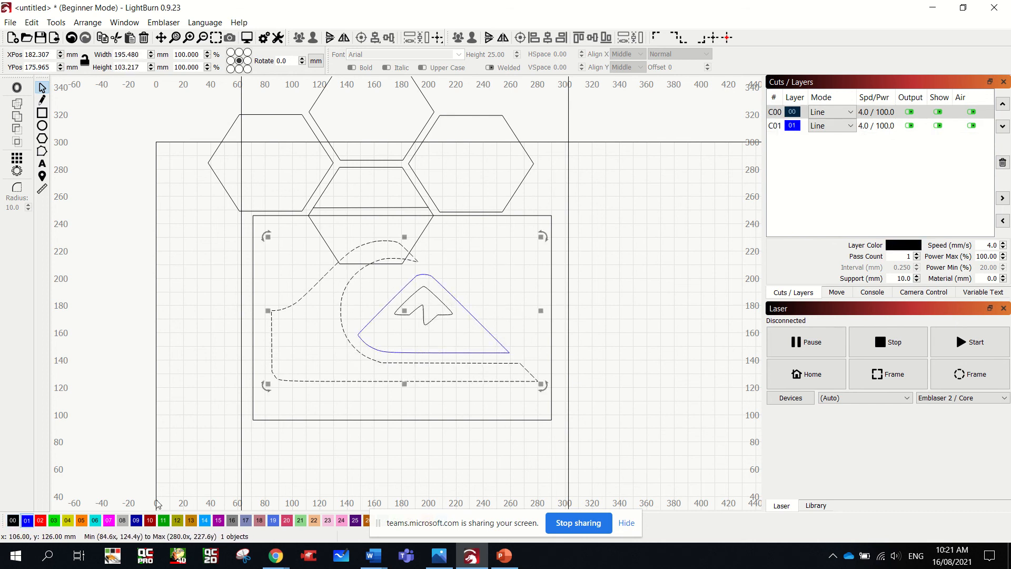
pyautogui.click(40, 520)
pyautogui.click(253, 290)
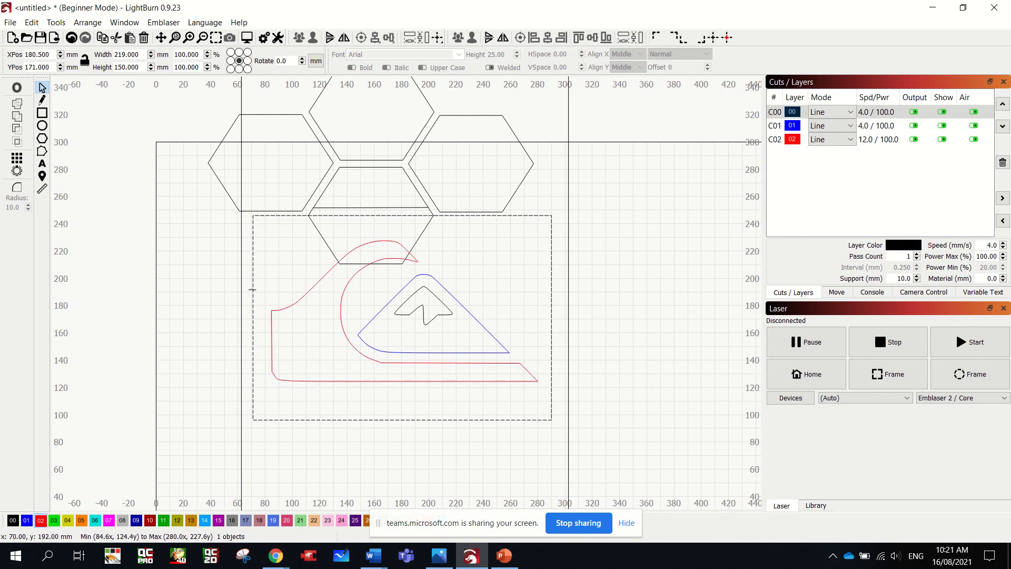
pyautogui.click(54, 520)
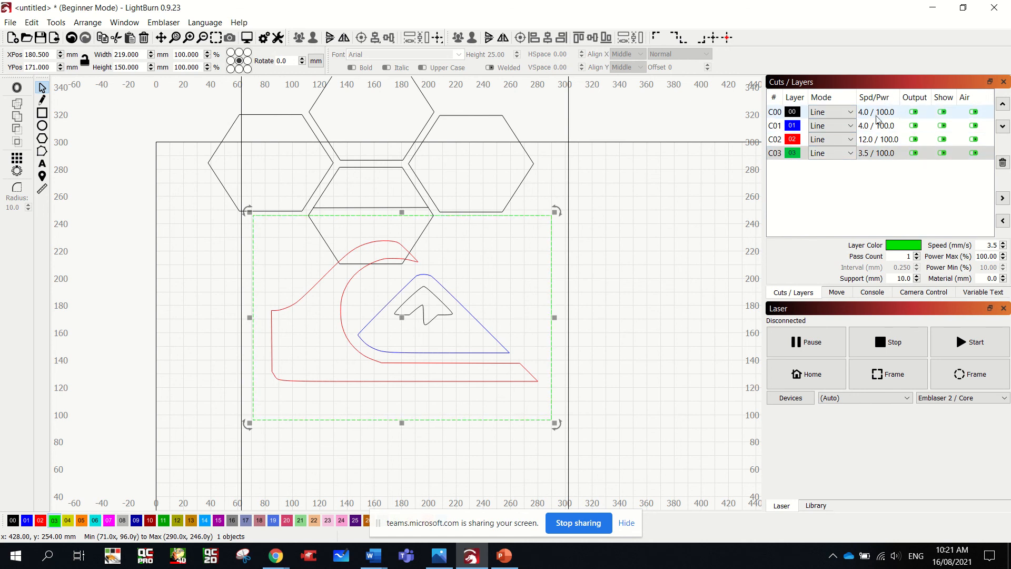
# - Turn off laser output for layers C01, C02 and C03
pyautogui.click(914, 125)
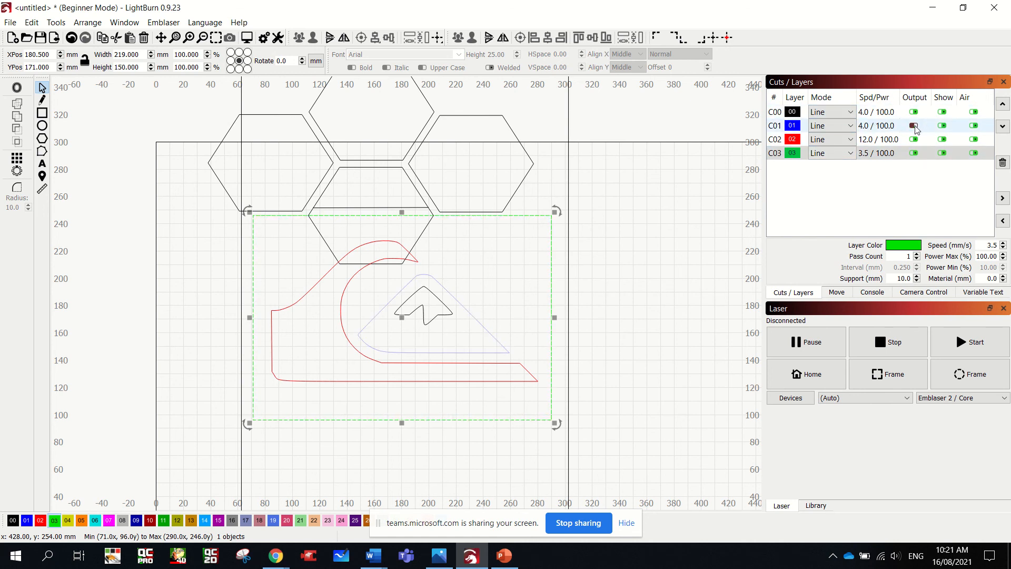
pyautogui.click(914, 139)
pyautogui.click(914, 152)
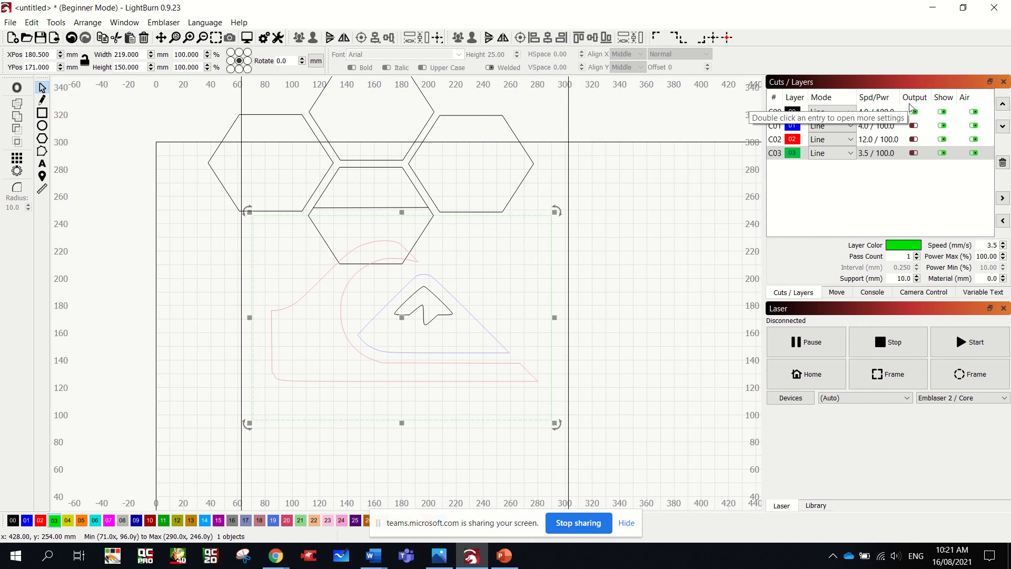
# - Turn laser output back on for layers C01, C02 and C03 and clear the selection
pyautogui.click(913, 125)
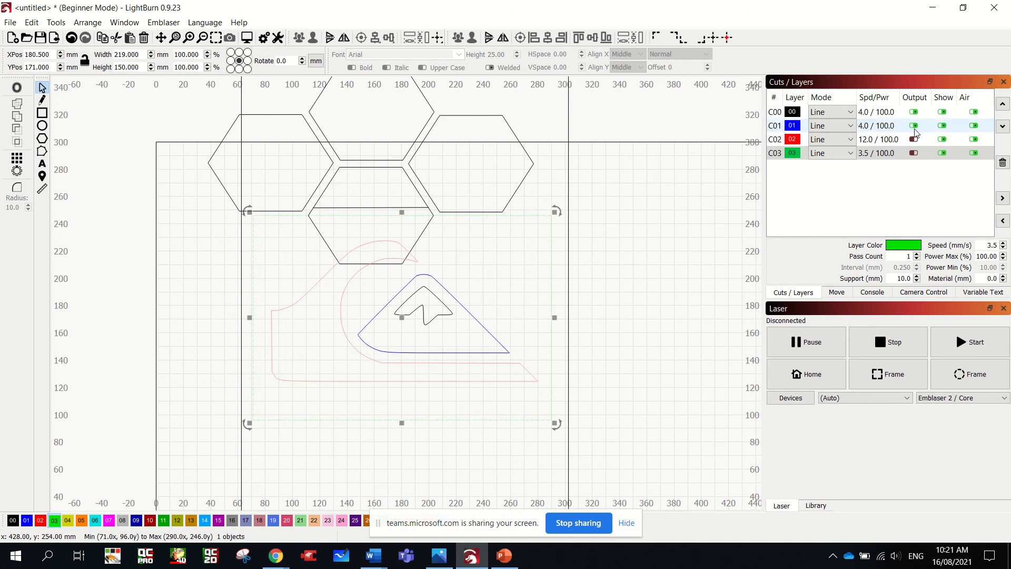
pyautogui.click(913, 139)
pyautogui.click(913, 152)
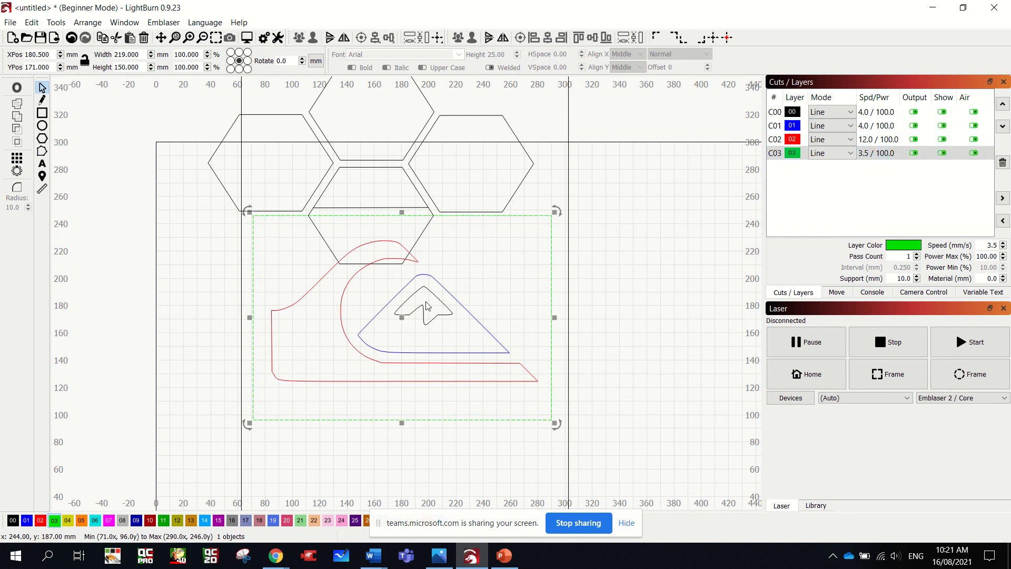
pyautogui.click(502, 215)
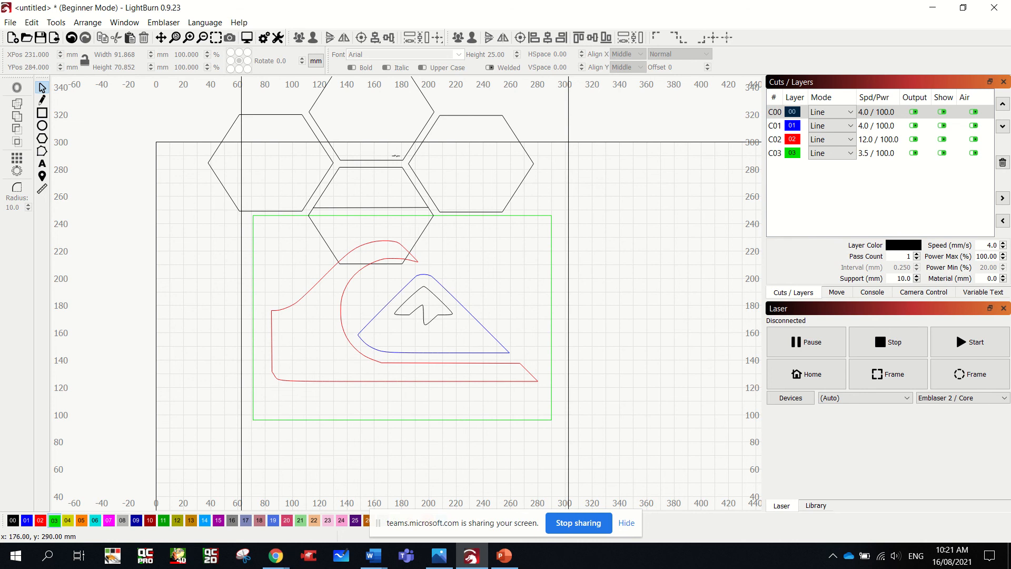
# - Assign the top hexagon and the two side hexagons to orange layer 05 and turn on that layer's laser output
pyautogui.click(399, 159)
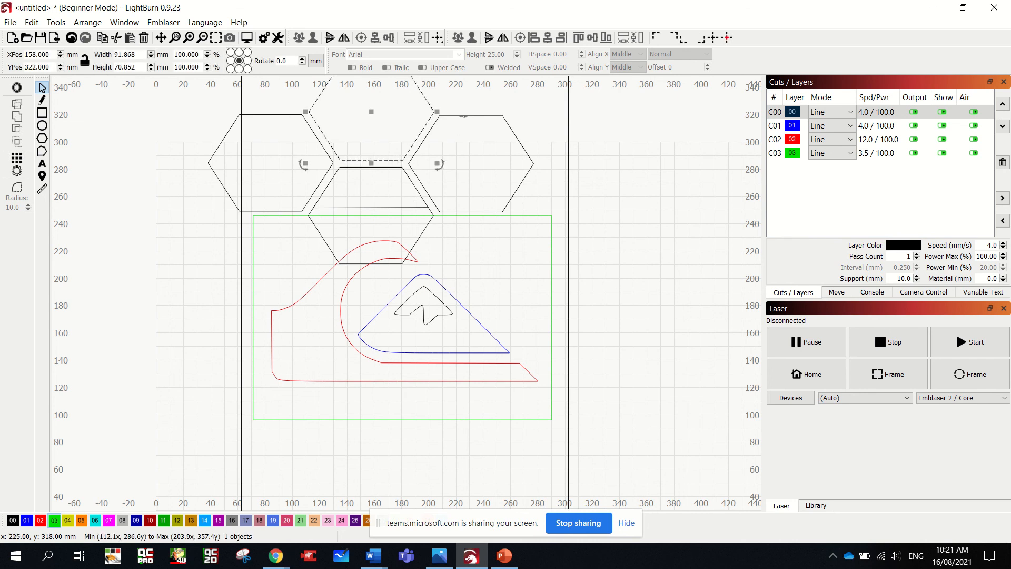
pyautogui.keyDown('shift'); pyautogui.click(461, 114); pyautogui.keyUp('shift')
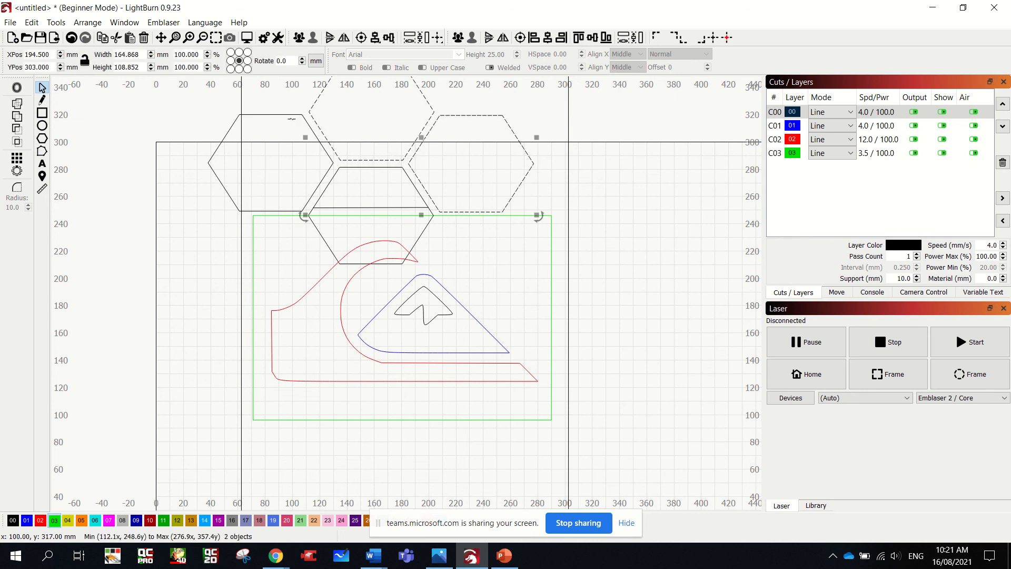
pyautogui.keyDown('shift'); pyautogui.click(289, 114); pyautogui.keyUp('shift')
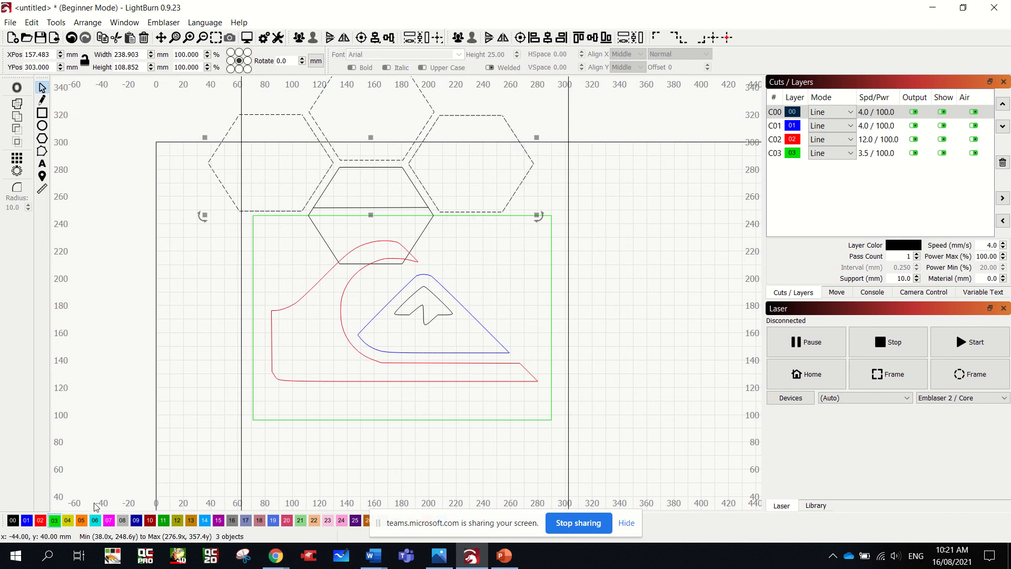
pyautogui.click(81, 522)
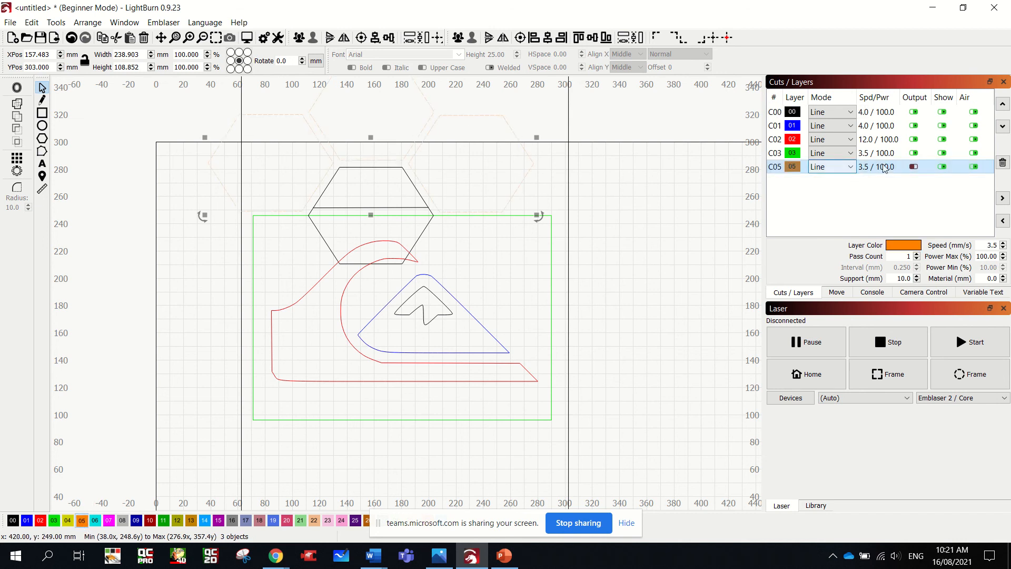
pyautogui.click(913, 167)
pyautogui.click(913, 167)
pyautogui.scroll(-5, 613, 294)
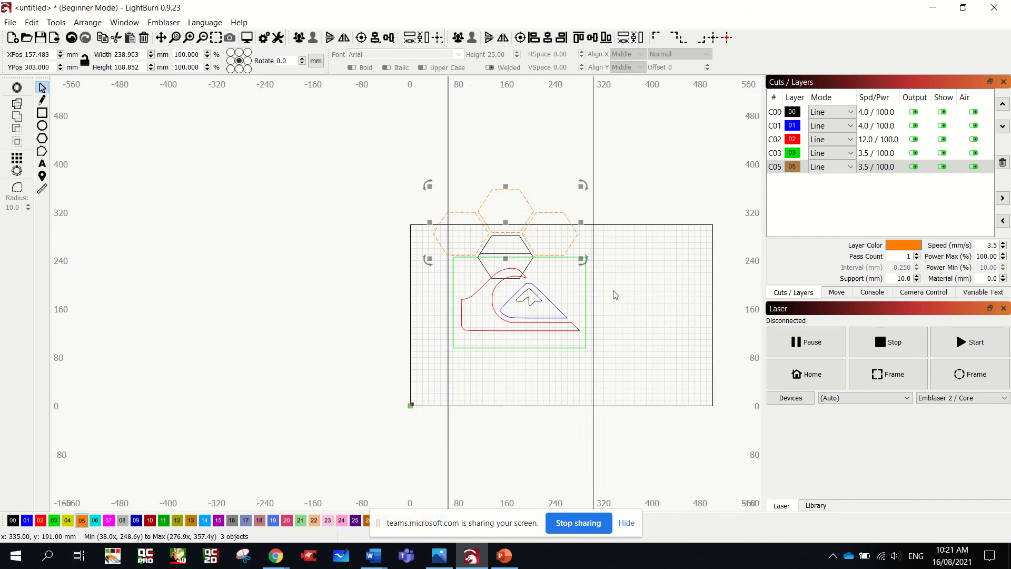
pyautogui.scroll(2, 615, 295)
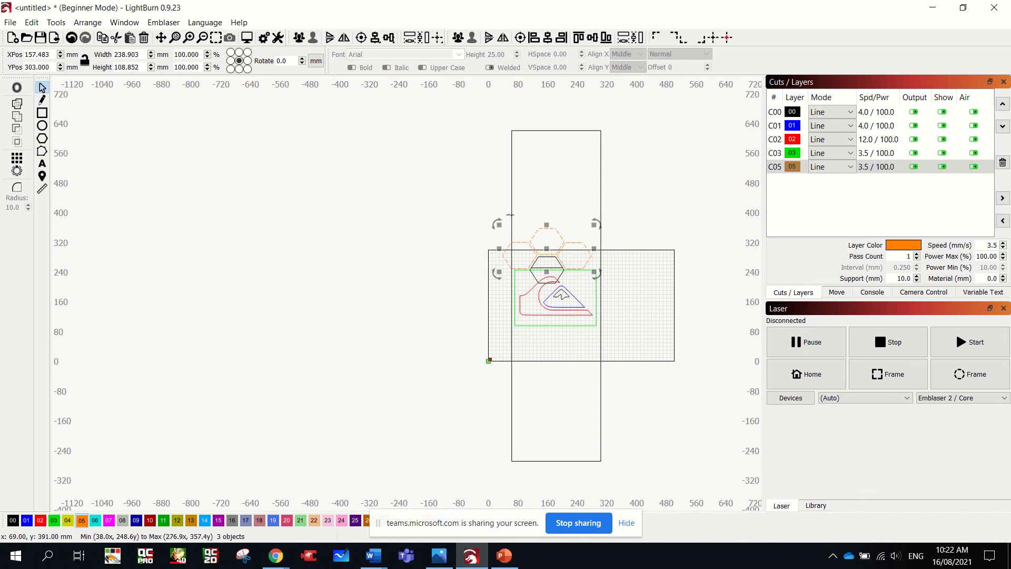
pyautogui.click(456, 287)
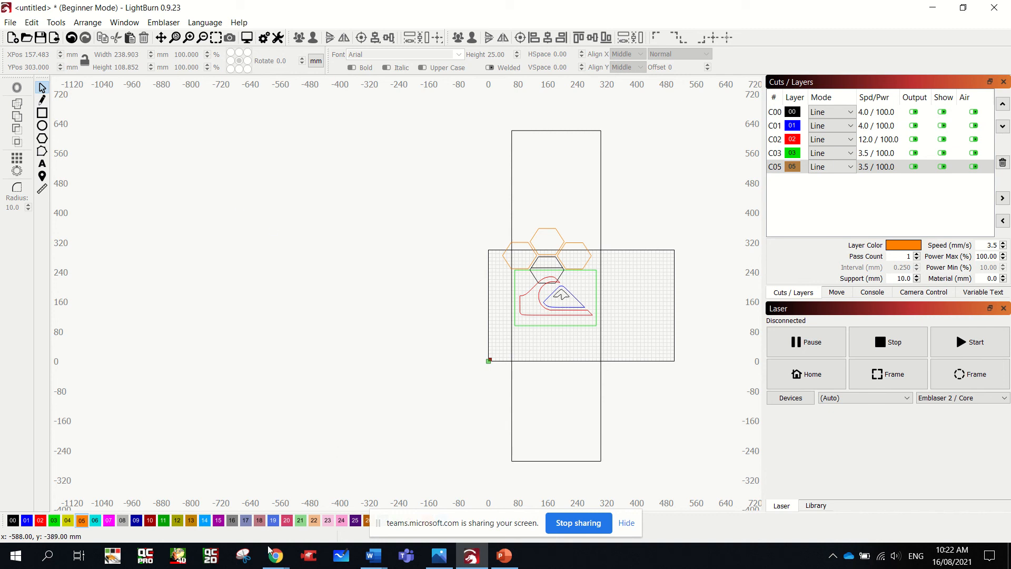
# - Switch to Microsoft Teams in the Chrome browser
pyautogui.moveTo(276, 563)
pyautogui.click(247, 507)
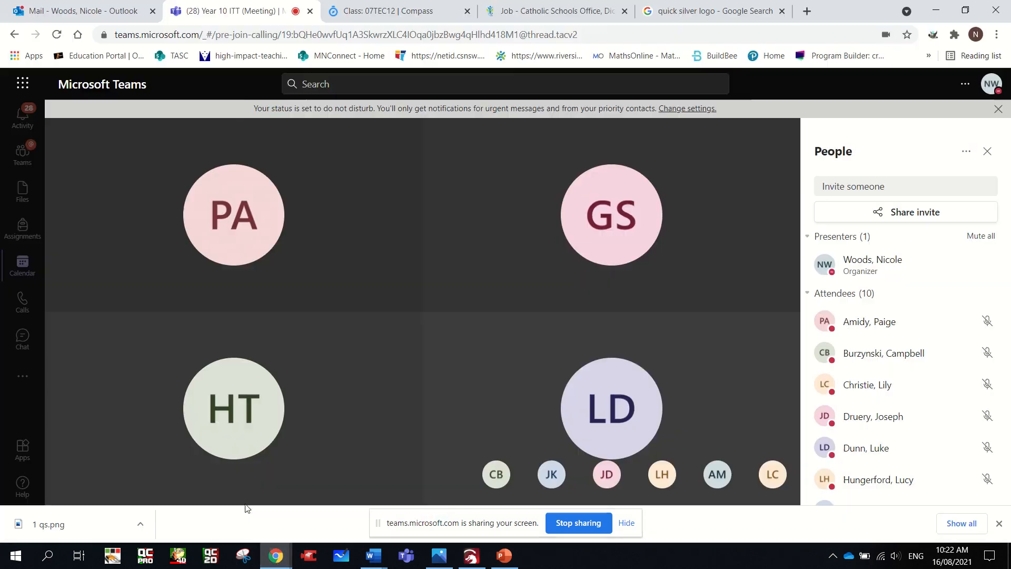
pyautogui.click(20, 199)
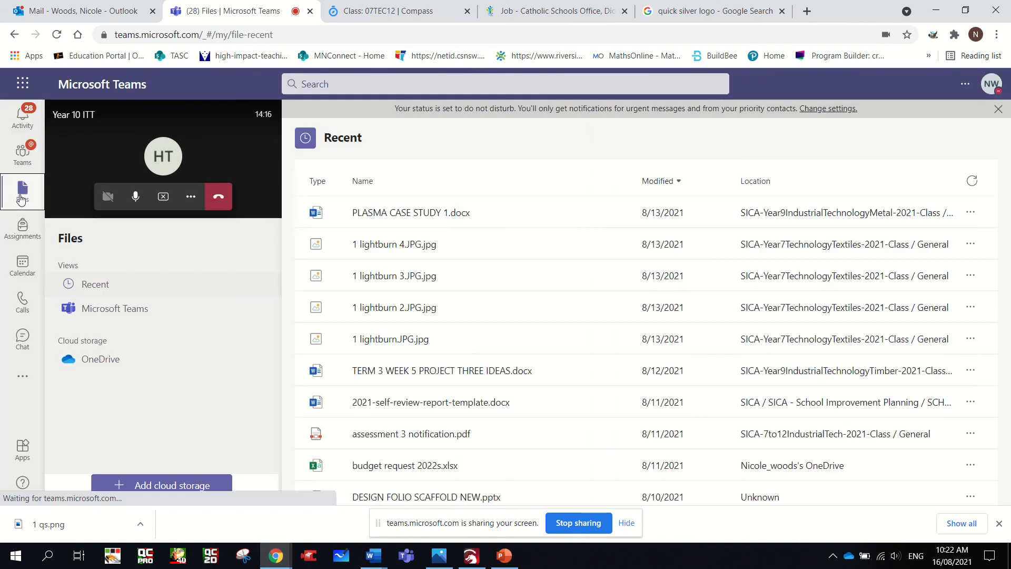
pyautogui.click(24, 157)
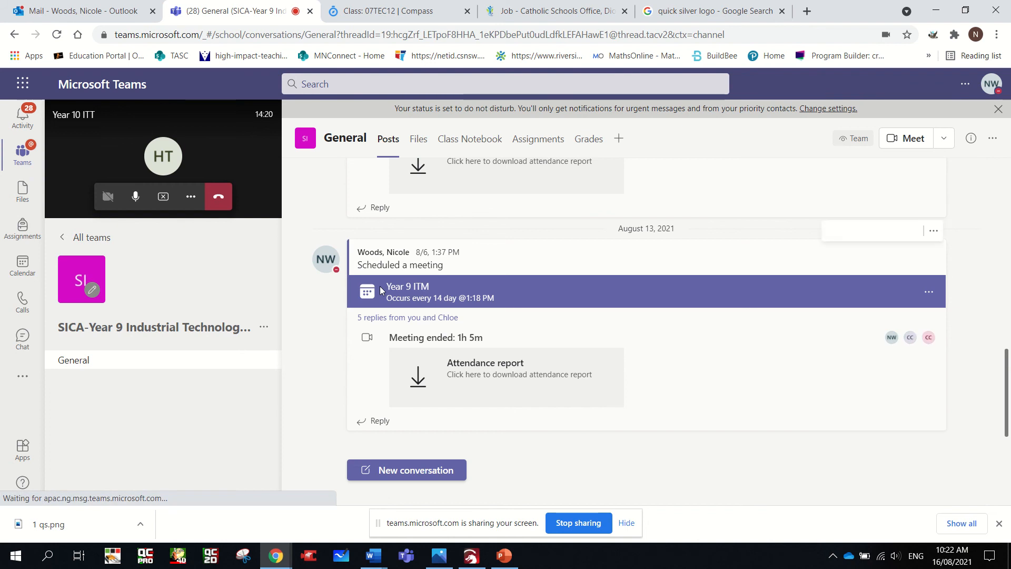
pyautogui.scroll(11, 380, 290)
pyautogui.scroll(3, 380, 290)
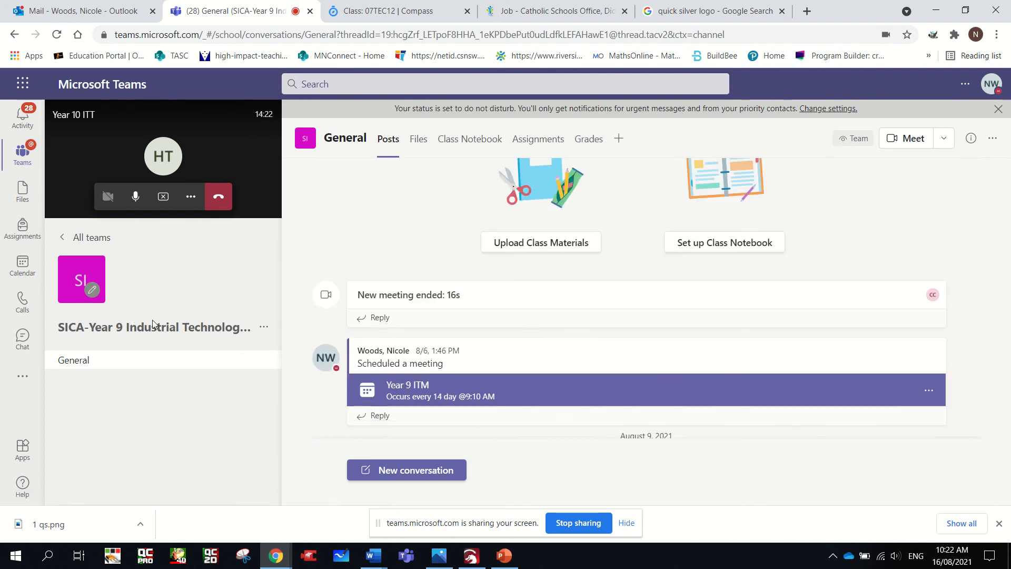
# - Open the General channel's files in the SICA-10 Industrial Technology Timber-2021 class team
pyautogui.click(23, 155)
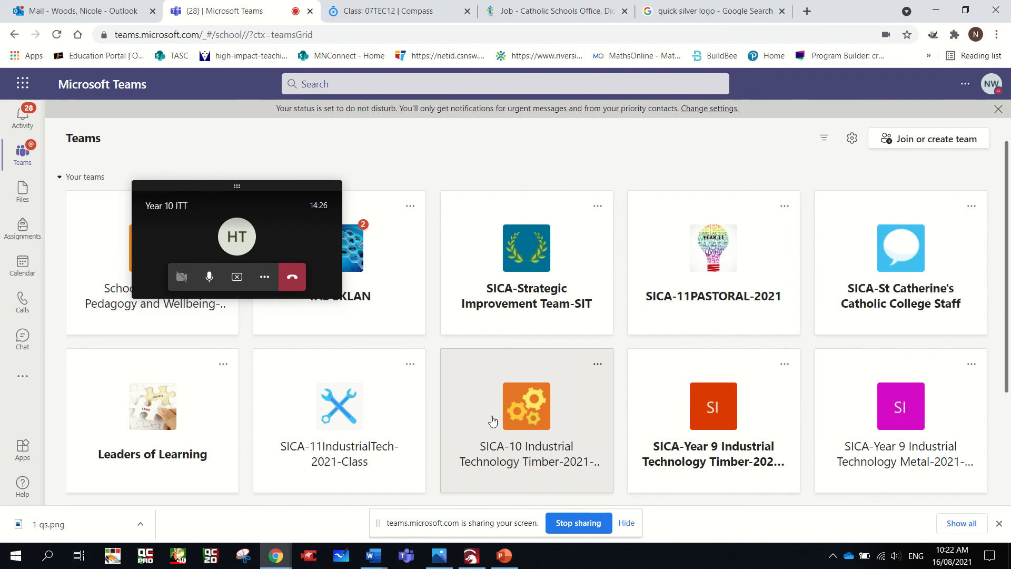
pyautogui.click(524, 413)
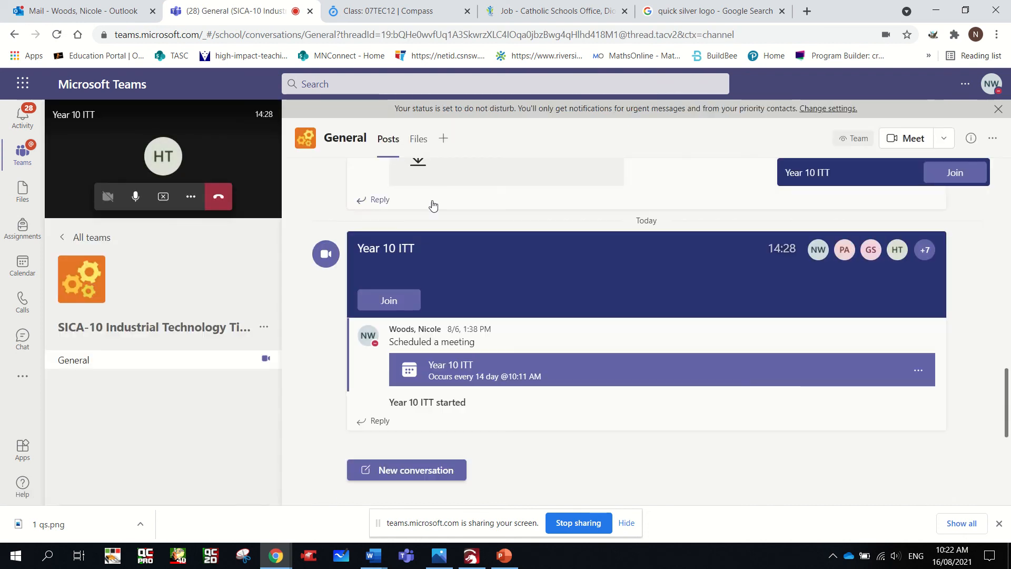
pyautogui.click(421, 151)
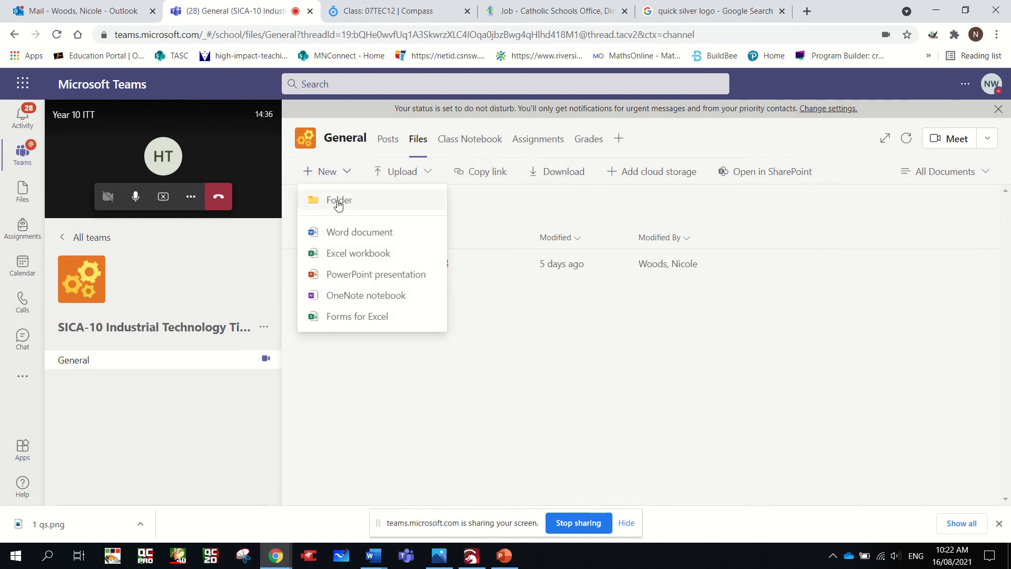
# - Create a folder named "skateboard PDF templates" in the General channel's files
pyautogui.click(338, 200)
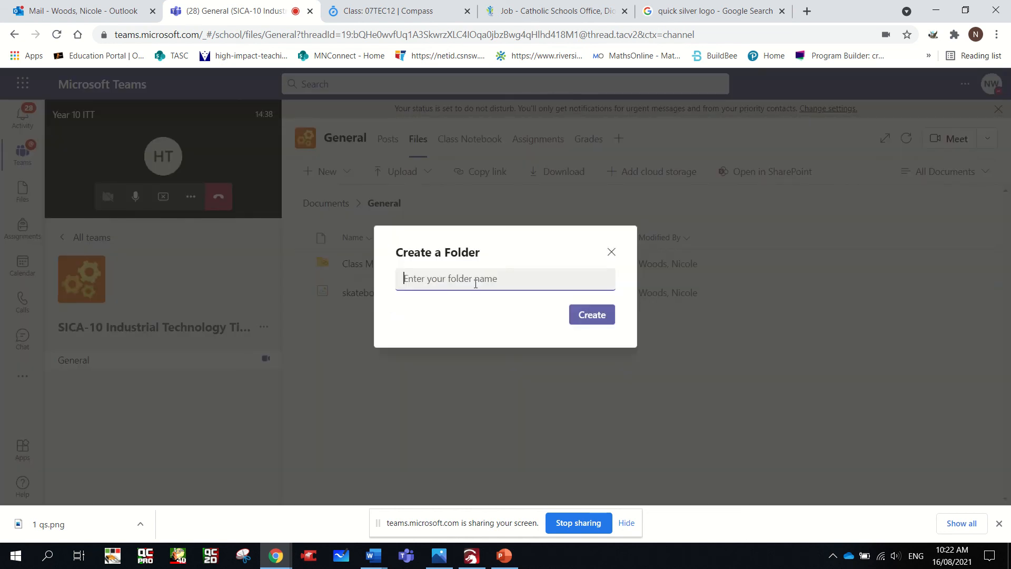
pyautogui.write('skateboard PDF temp')
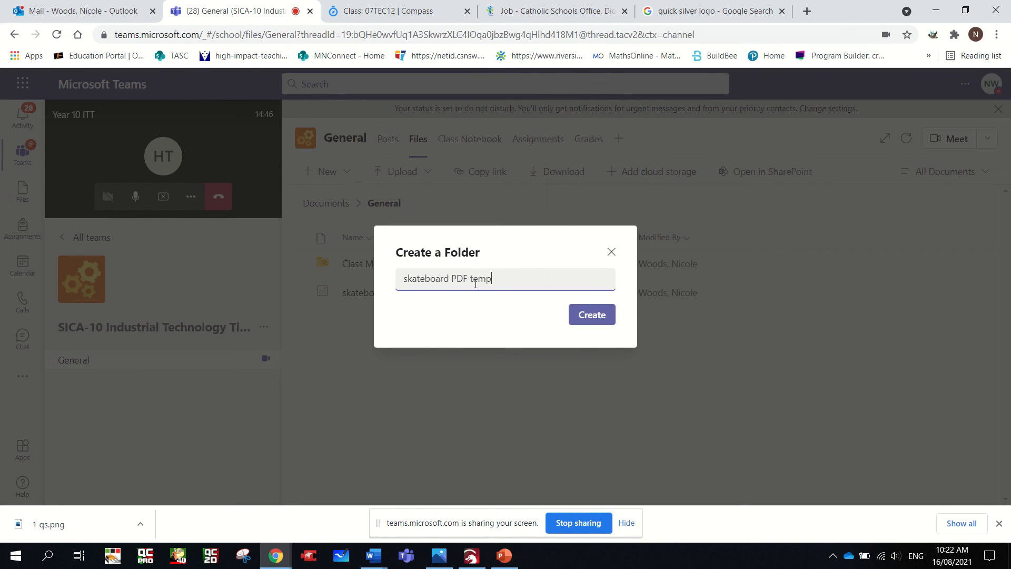
pyautogui.write('lates')
pyautogui.click(584, 315)
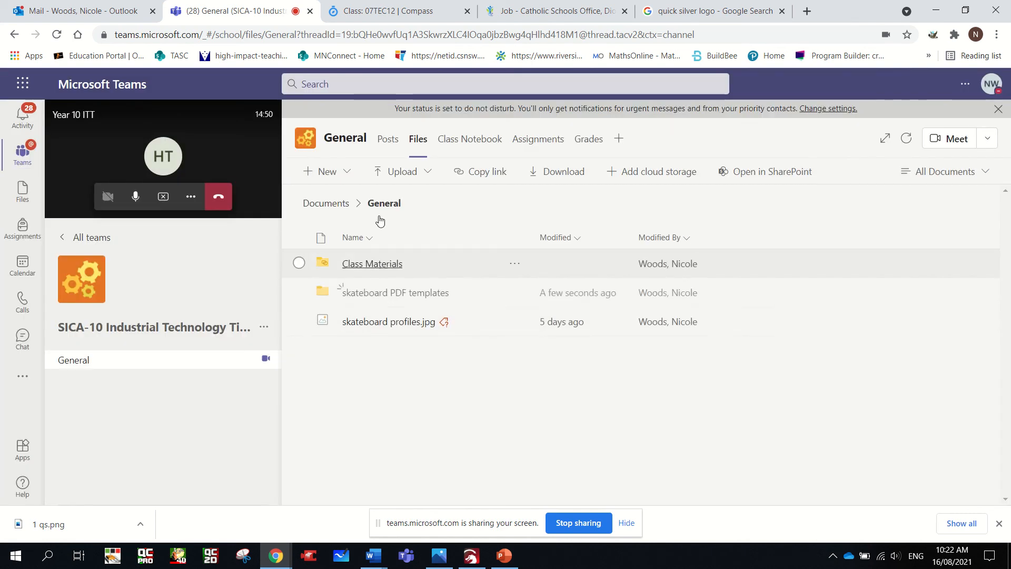
# - Create a folder named "Skateboard Lightburn files" in the General channel's files and switch back to LightBurn
pyautogui.click(329, 172)
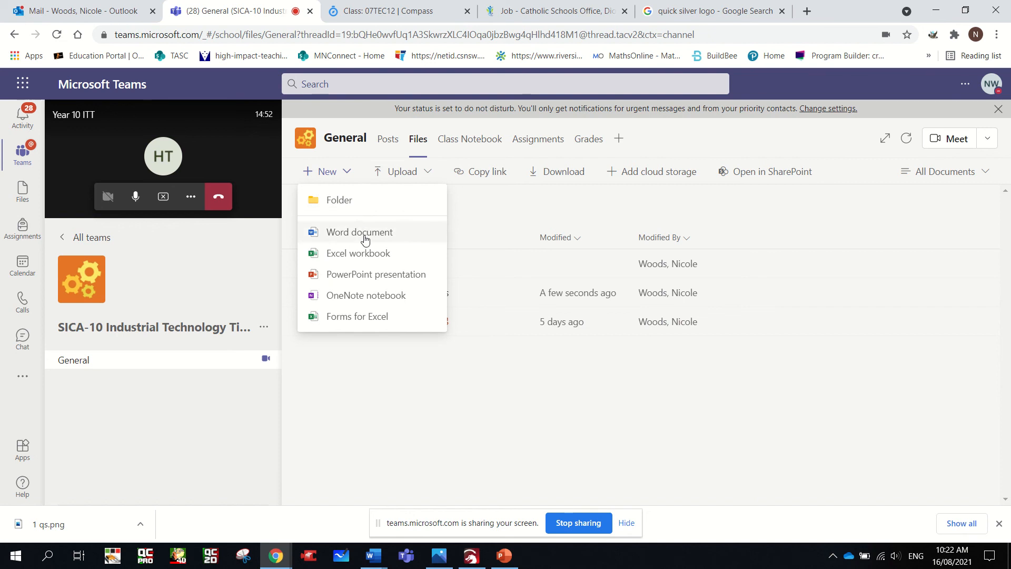
pyautogui.click(358, 201)
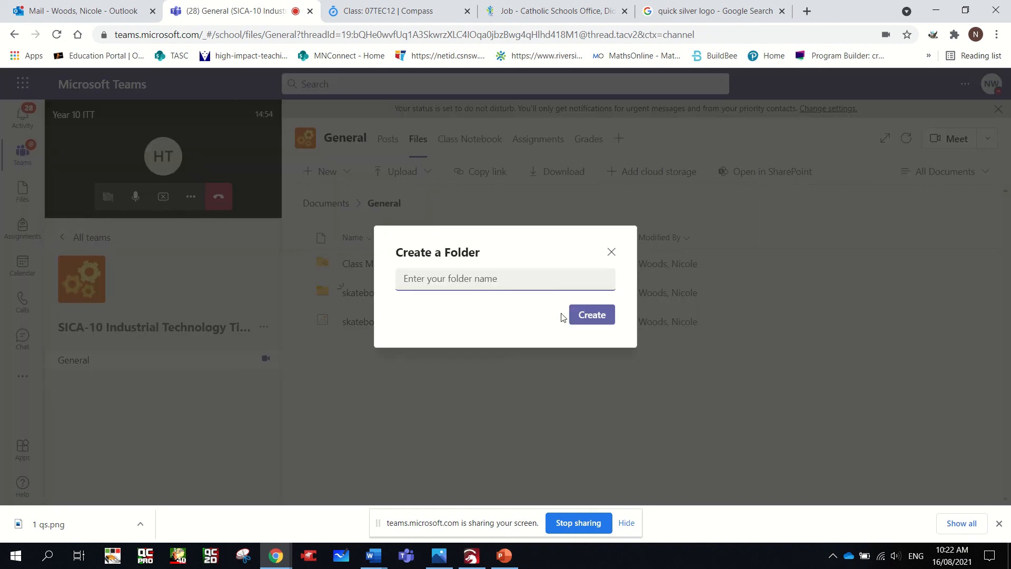
pyautogui.write('Skate')
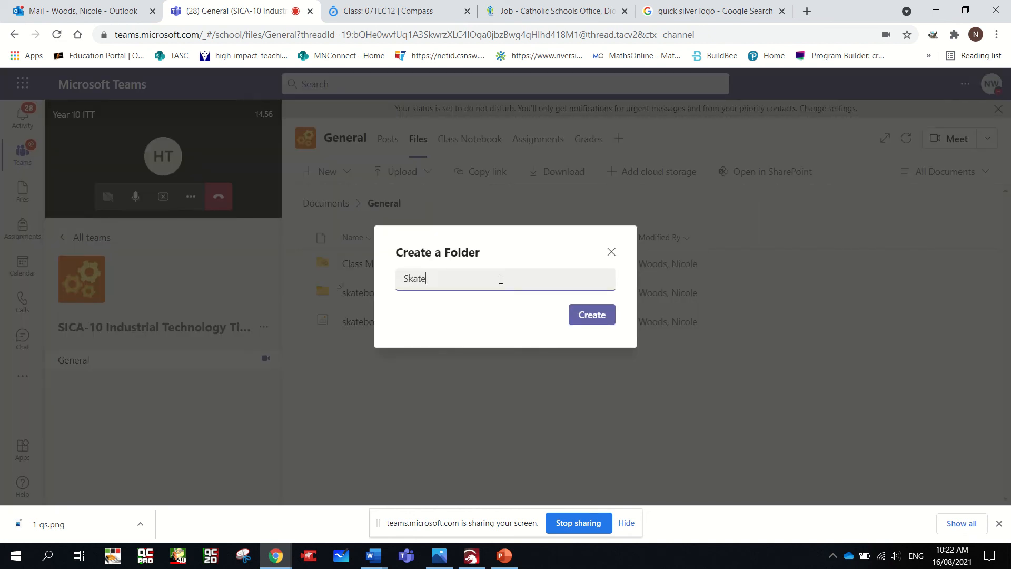
pyautogui.write('board Lightburn files')
pyautogui.click(582, 314)
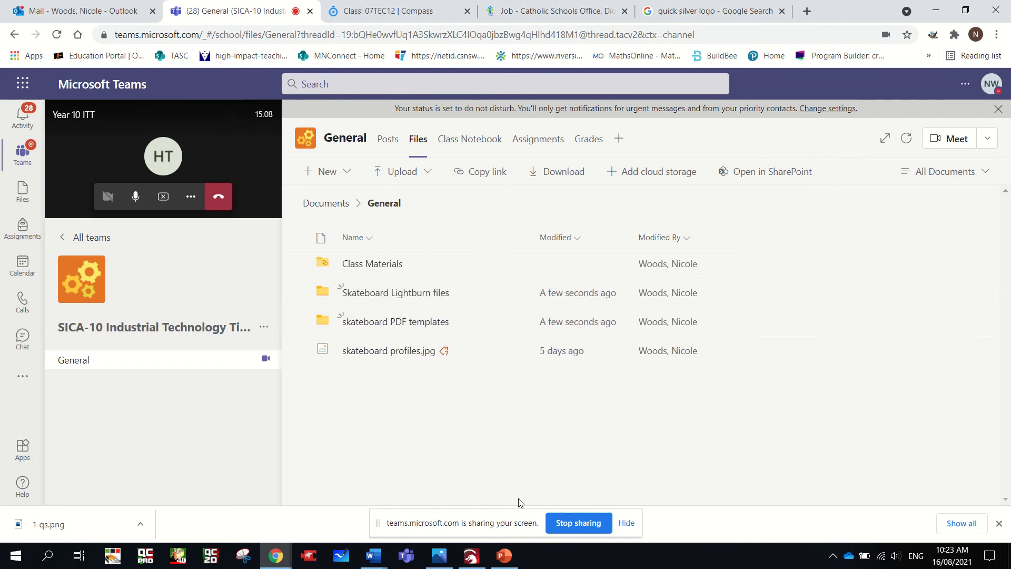
pyautogui.click(471, 555)
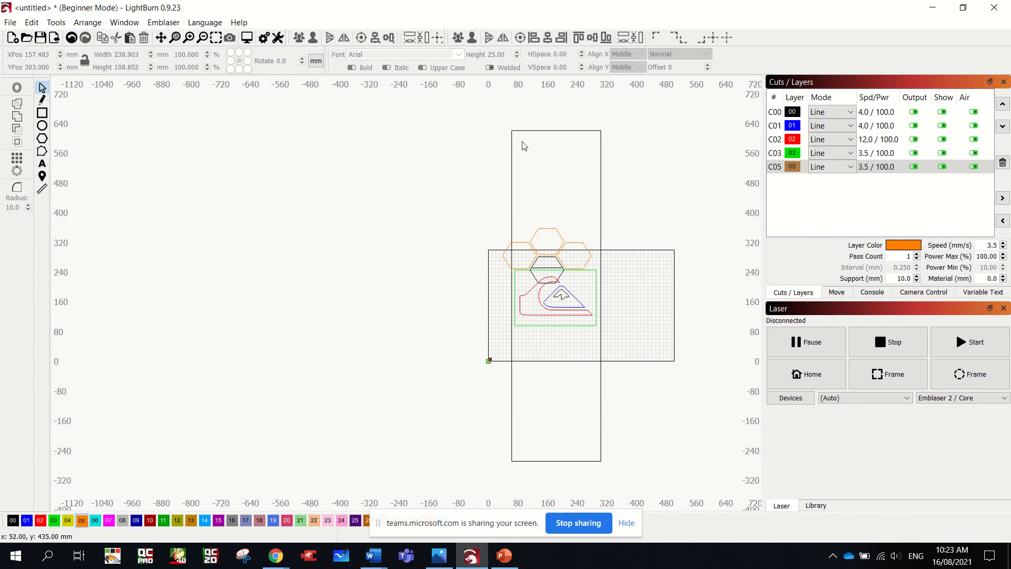